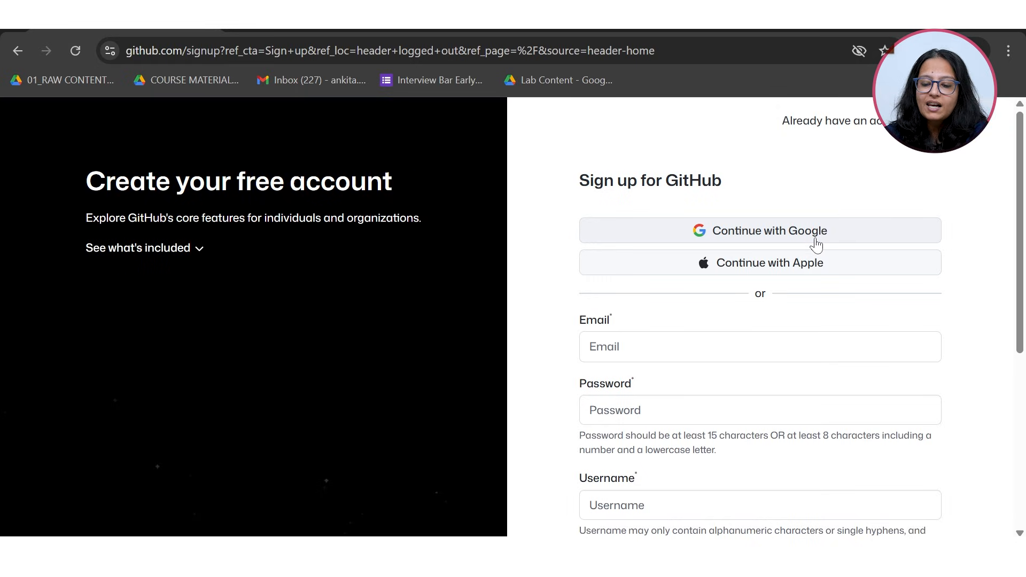
Open the Google account chooser from the GitHub sign-up page and return to the sign-up form
{"action": "left_click", "coordinate": [816, 244]}
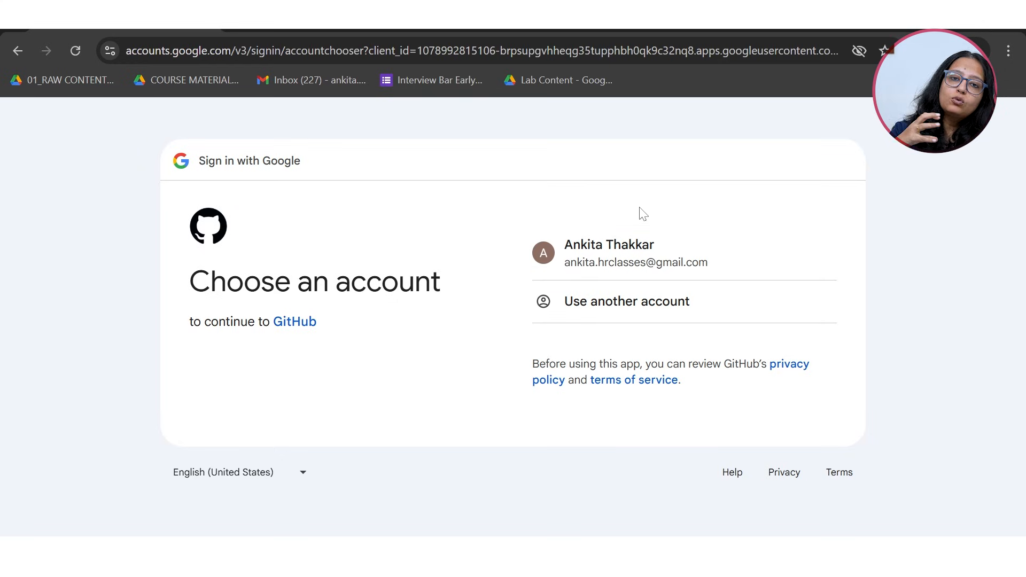
{"action": "left_click", "coordinate": [12, 52]}
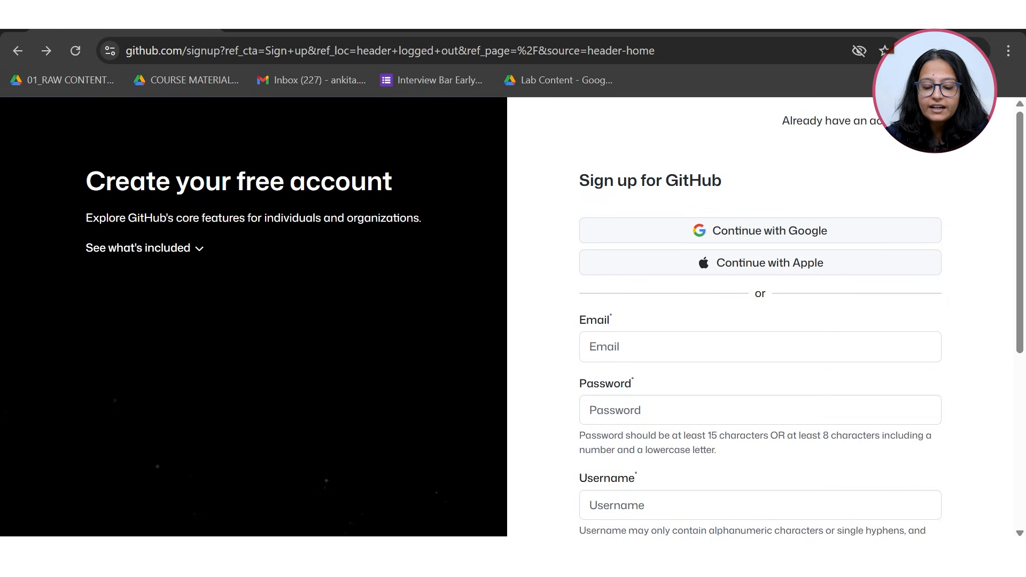
Switch to the signed-in GitHub dashboard and start a new repository
{"action": "mouse_move", "coordinate": [556, 521]}
{"action": "left_click", "coordinate": [460, 492]}
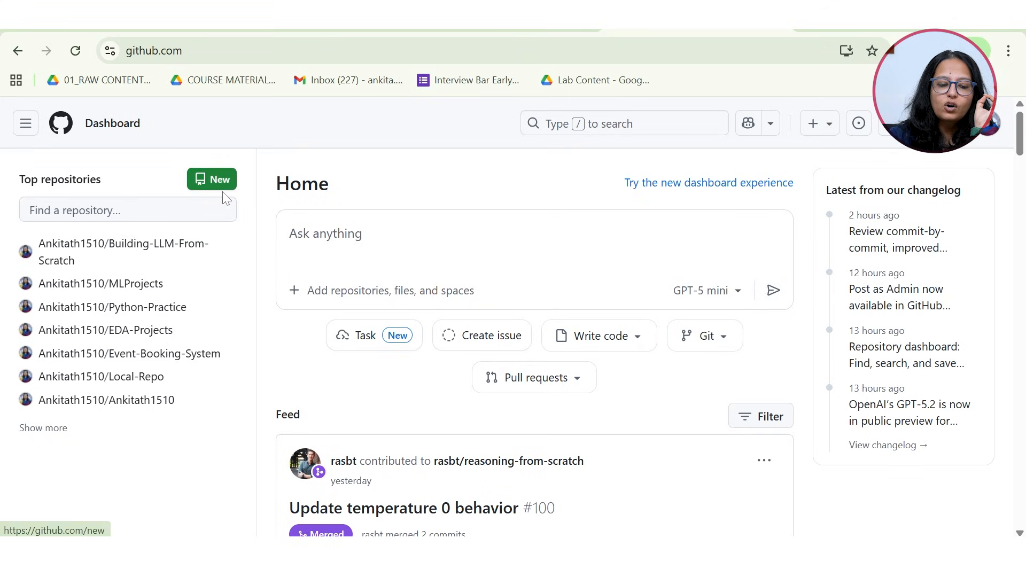
{"action": "left_click", "coordinate": [211, 180]}
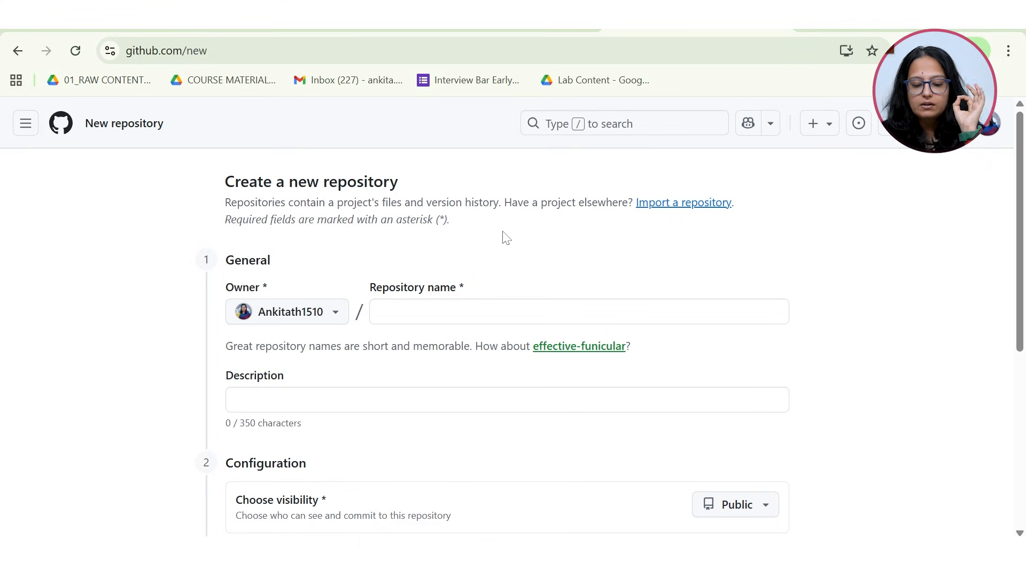
Name the repository "Data Analytics 2" and describe it as "This repository contains all the DA related projects"
{"action": "left_click", "coordinate": [432, 302]}
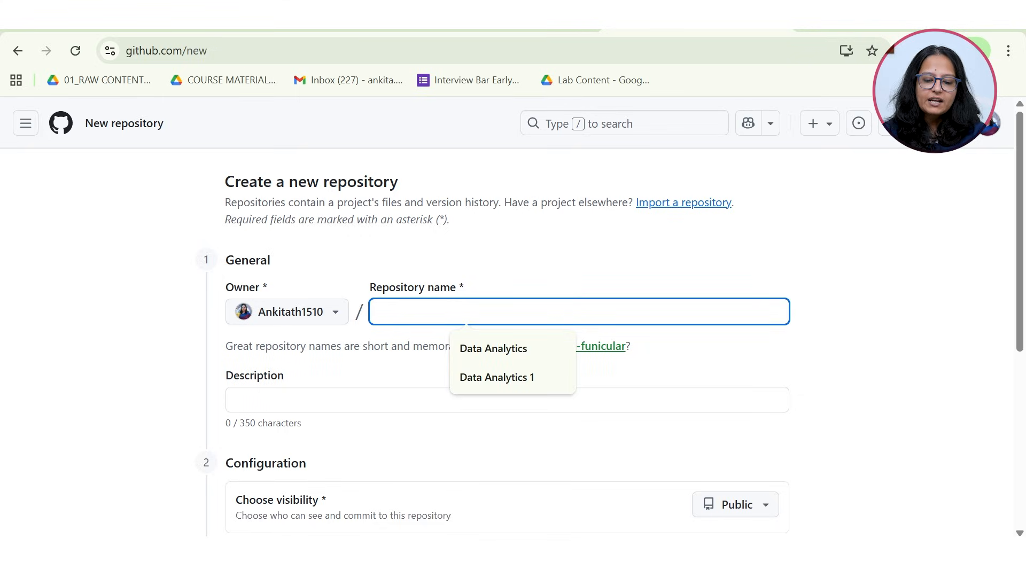
{"action": "left_click", "coordinate": [464, 382]}
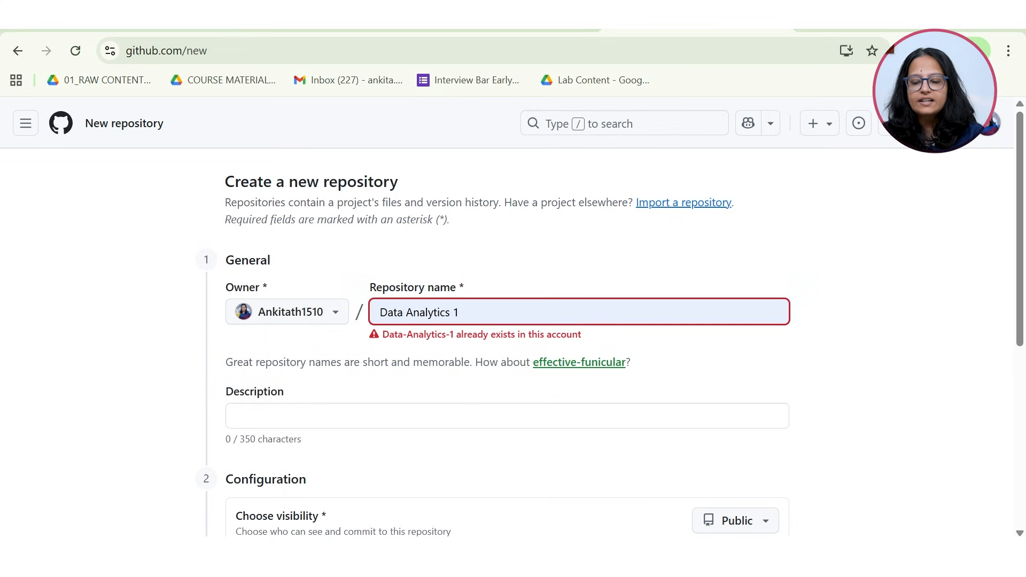
{"action": "key", "text": "BackSpace"}
{"action": "key", "text": "BackSpace"}
{"action": "type", "text": "2"}
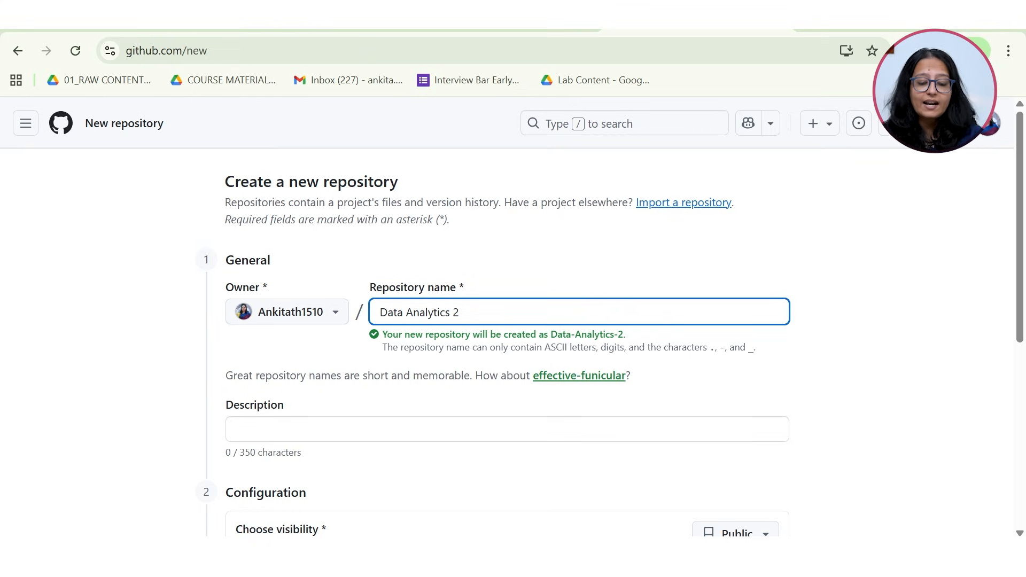
{"action": "left_click", "coordinate": [320, 429]}
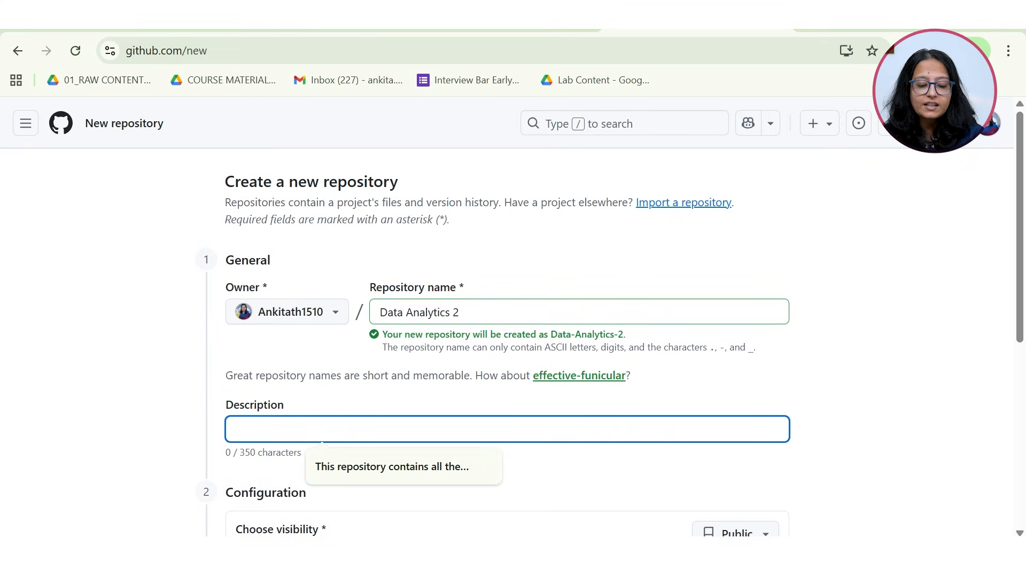
{"action": "left_click", "coordinate": [352, 468]}
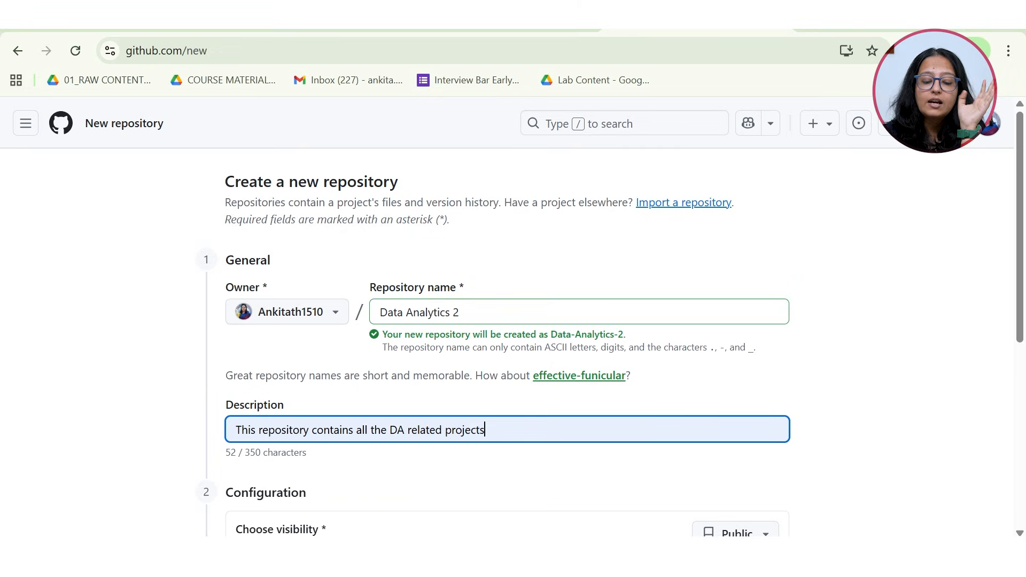
Set the new repository's visibility to Private
{"action": "scroll", "coordinate": [501, 435], "scroll_direction": "down", "scroll_amount": 2}
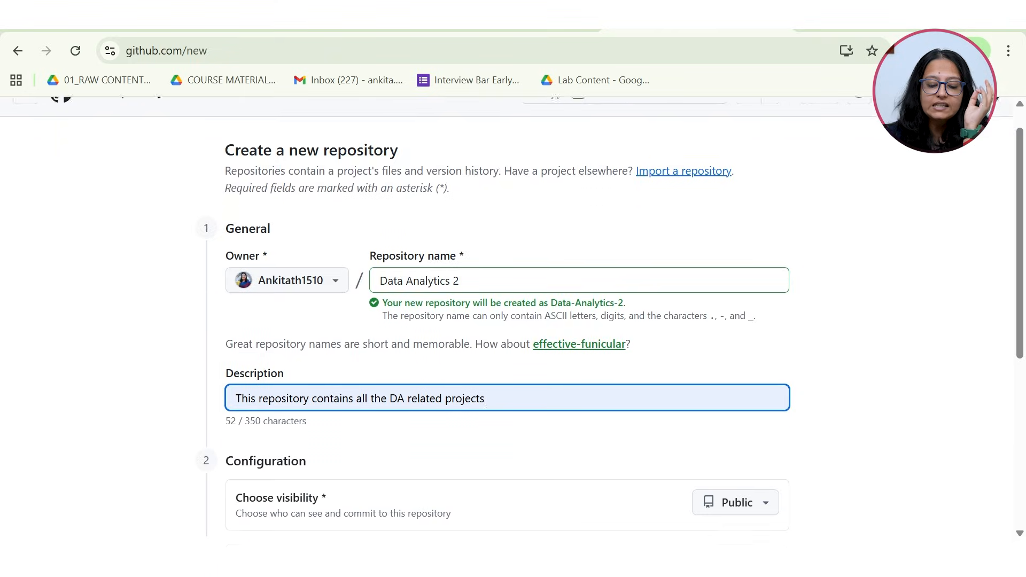
{"action": "scroll", "coordinate": [501, 436], "scroll_direction": "down", "scroll_amount": 1}
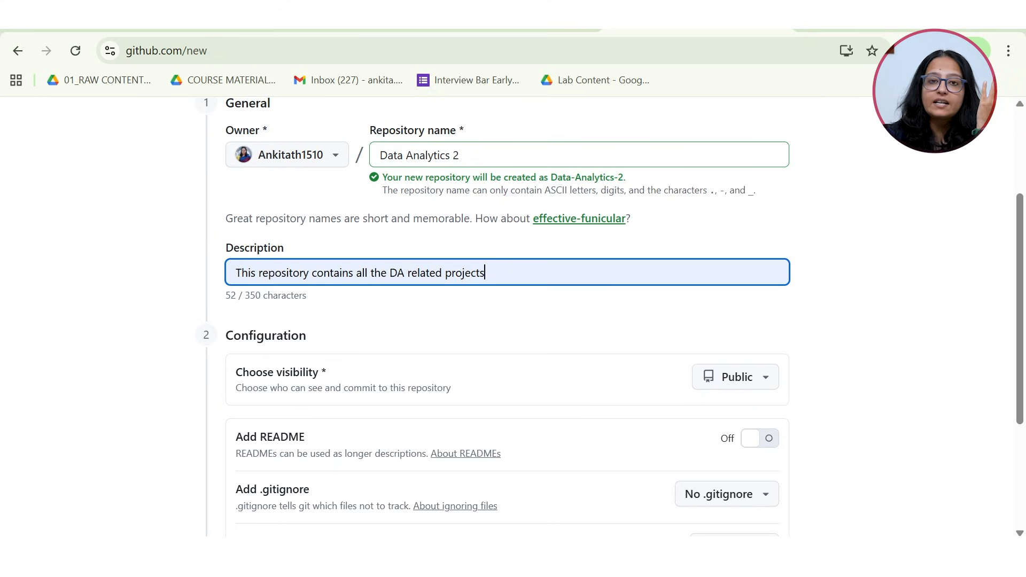
{"action": "left_click", "coordinate": [740, 377]}
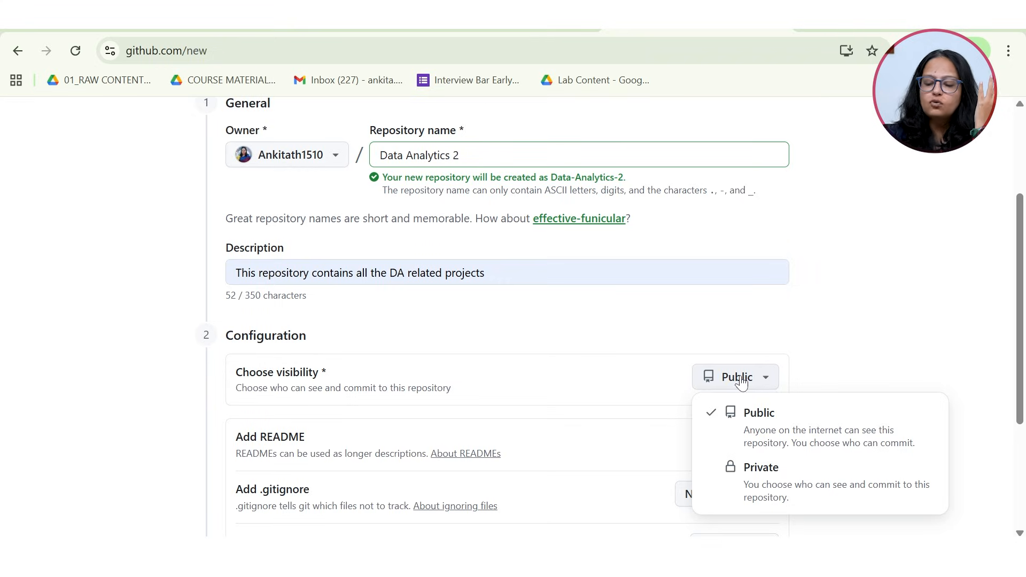
{"action": "left_click", "coordinate": [764, 473]}
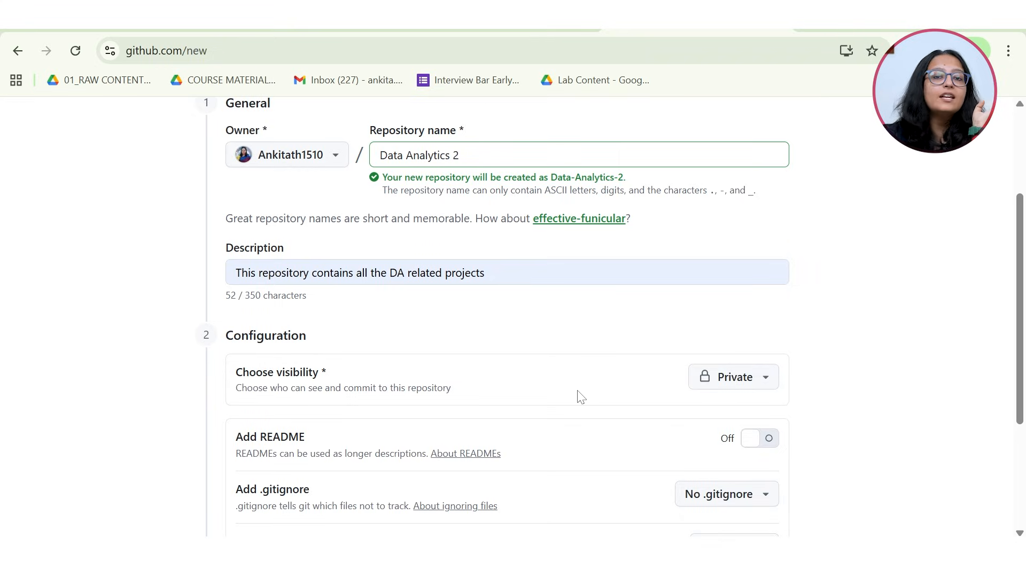
Include a README in the new repository and create it
{"action": "scroll", "coordinate": [581, 396], "scroll_direction": "down", "scroll_amount": 2}
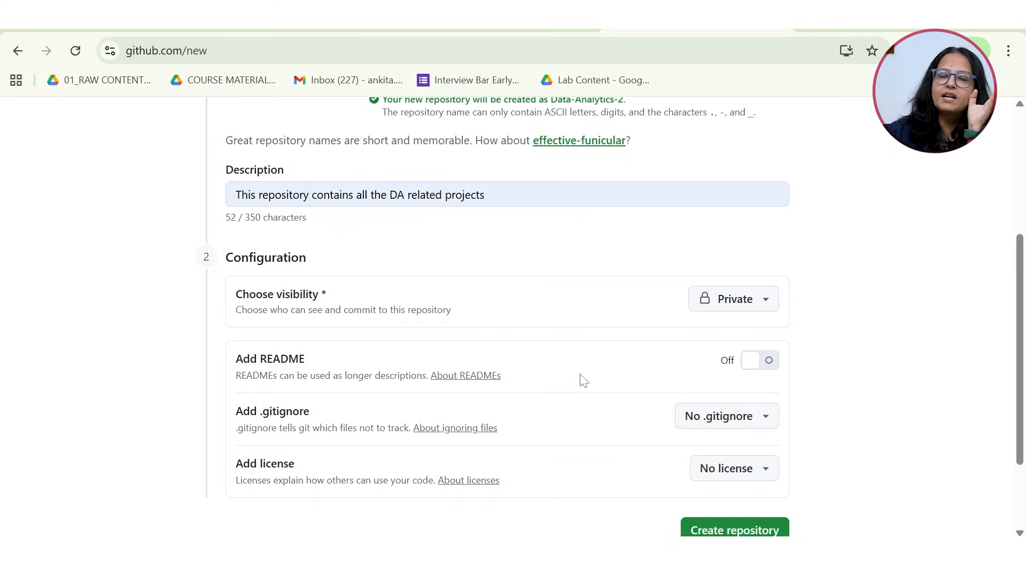
{"action": "left_click", "coordinate": [765, 369]}
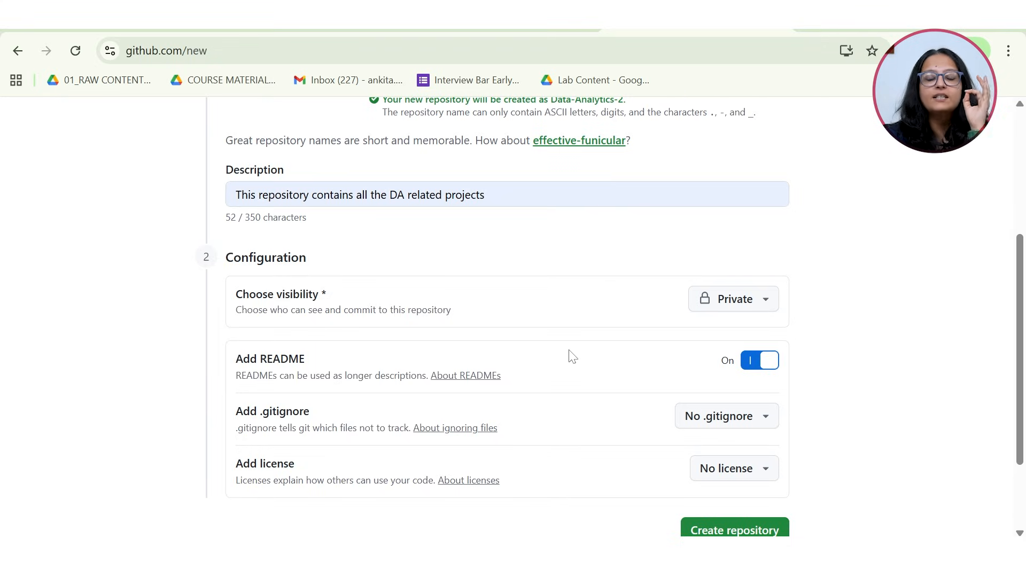
{"action": "scroll", "coordinate": [584, 364], "scroll_direction": "down", "scroll_amount": 1}
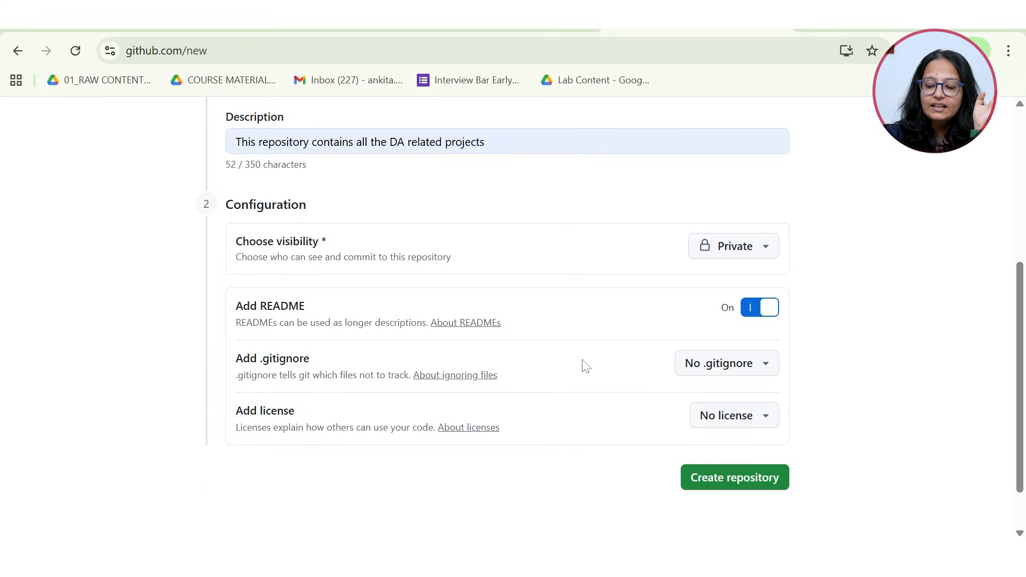
{"action": "left_click", "coordinate": [738, 477]}
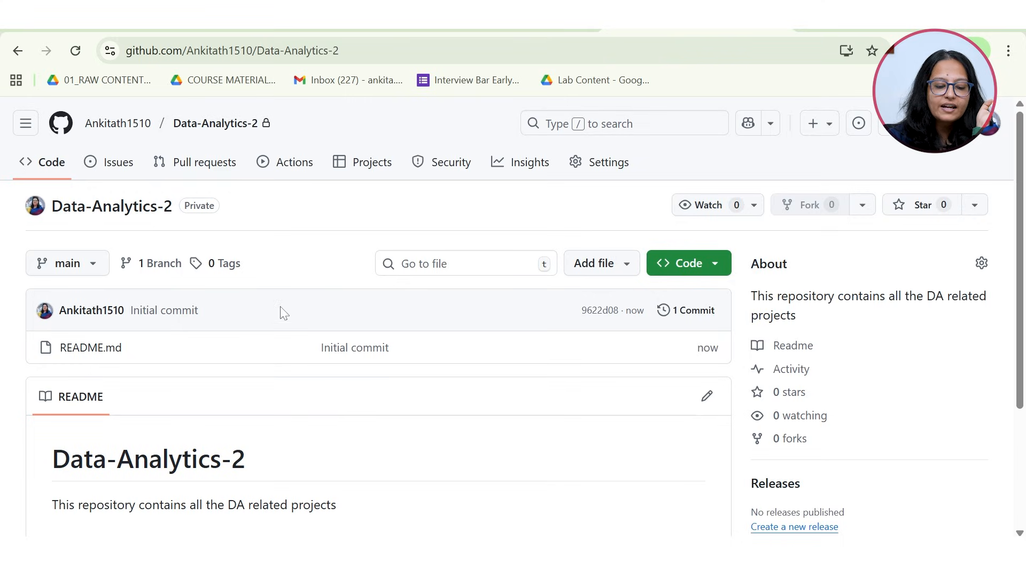
Upload first.csv from the Python folder to the Data-Analytics-2 repository
{"action": "scroll", "coordinate": [283, 312], "scroll_direction": "down", "scroll_amount": 1}
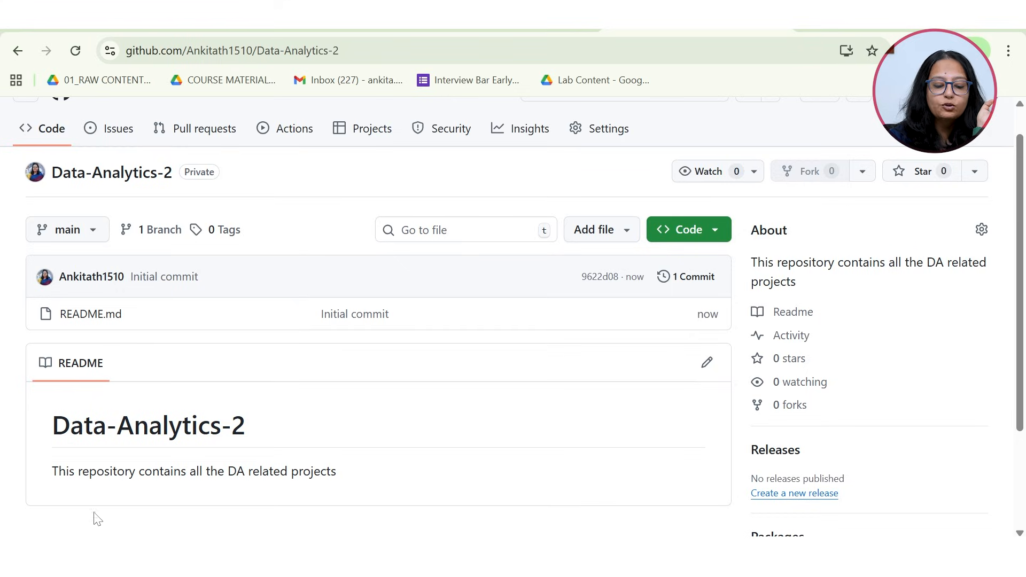
{"action": "scroll", "coordinate": [363, 478], "scroll_direction": "down", "scroll_amount": 1}
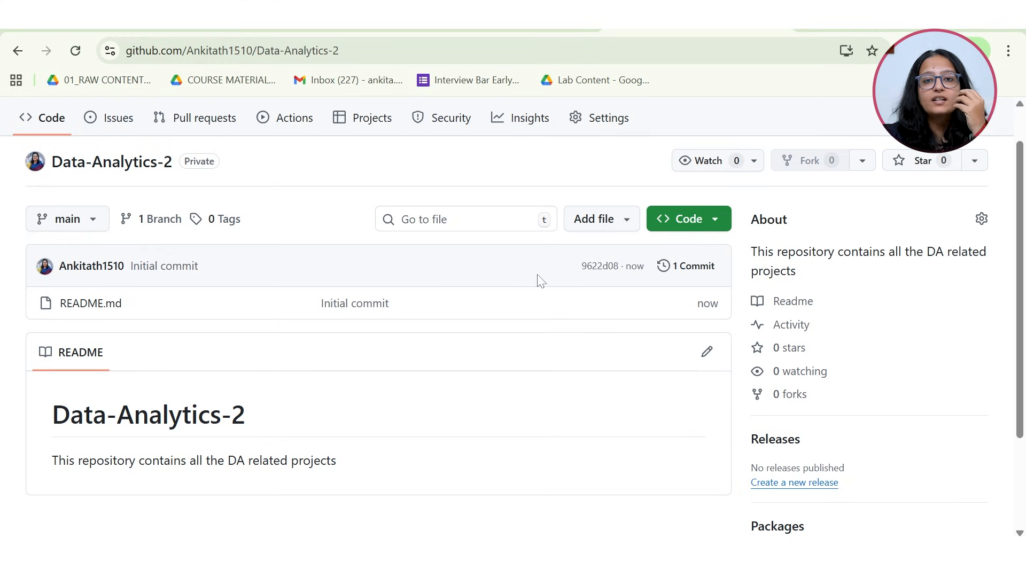
{"action": "left_click", "coordinate": [592, 220]}
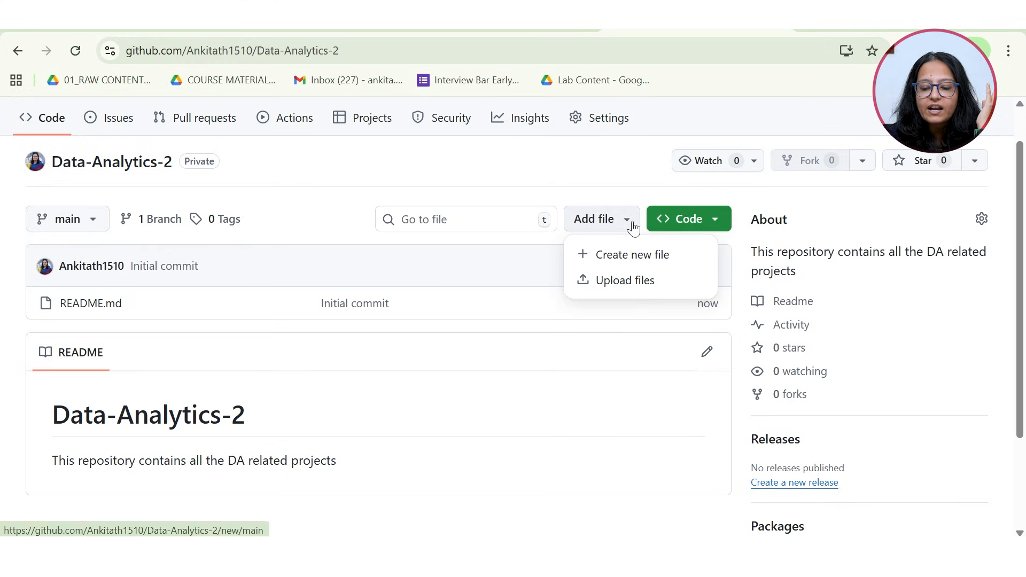
{"action": "left_click", "coordinate": [638, 282]}
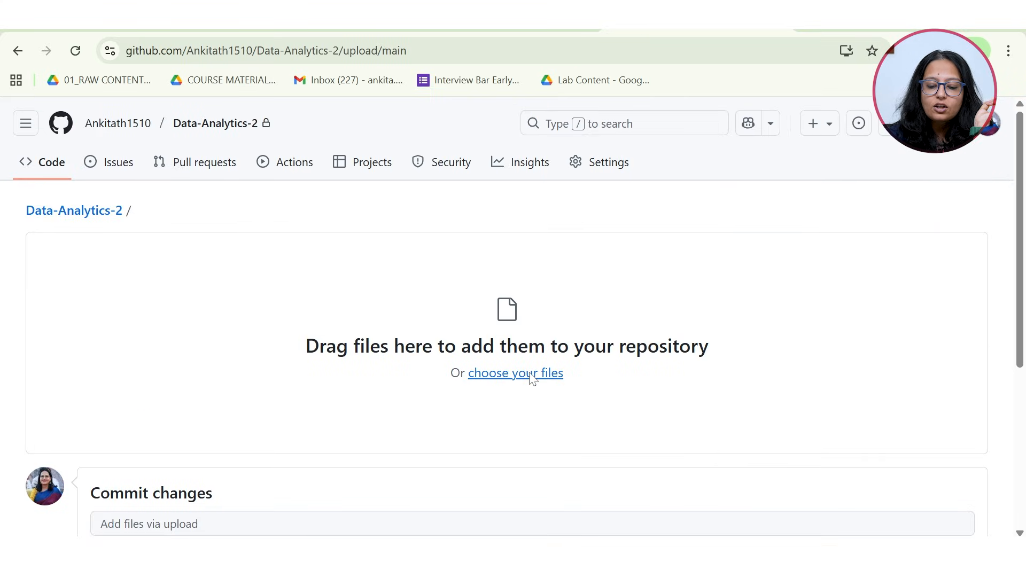
{"action": "left_click", "coordinate": [533, 377]}
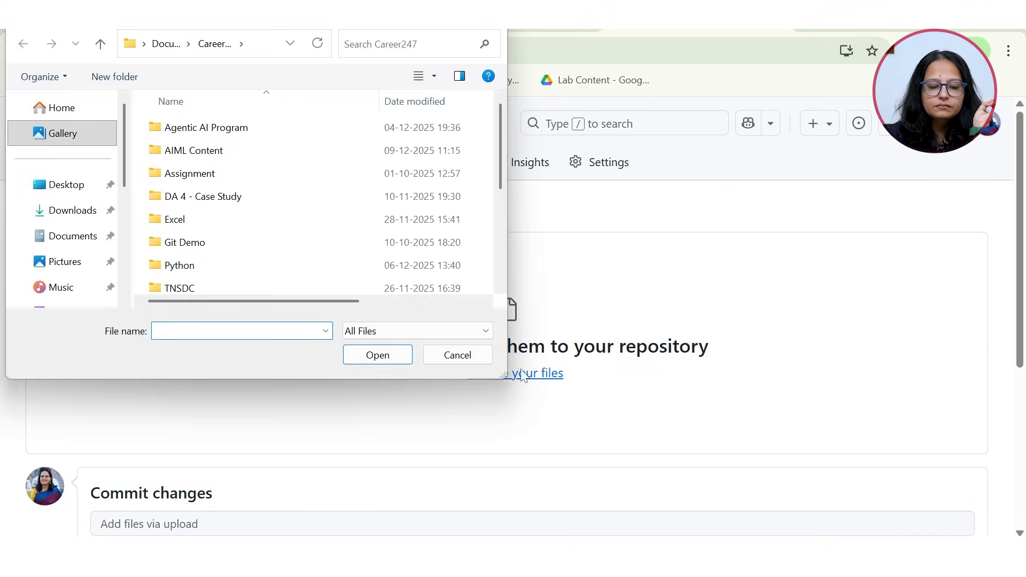
{"action": "double_click", "coordinate": [212, 274]}
{"action": "left_click", "coordinate": [328, 136]}
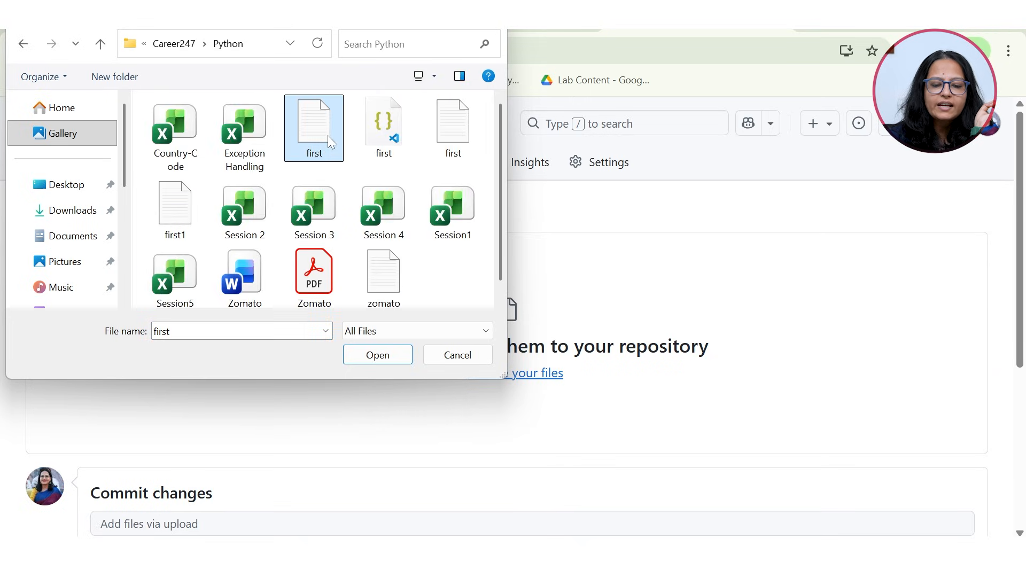
{"action": "left_click", "coordinate": [397, 353]}
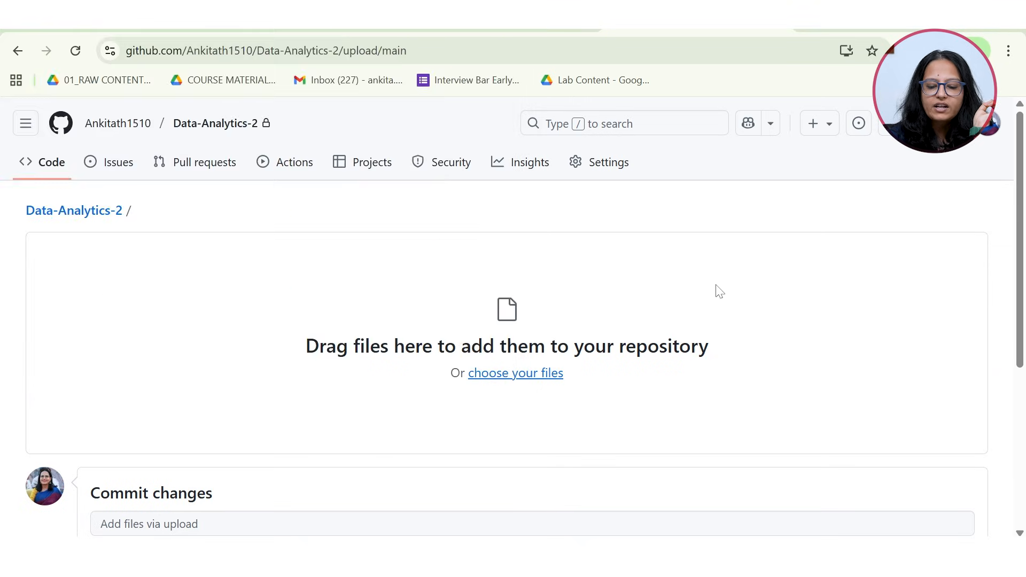
Commit the uploaded first.csv directly to the main branch with the default commit message
{"action": "scroll", "coordinate": [639, 334], "scroll_direction": "down", "scroll_amount": 2}
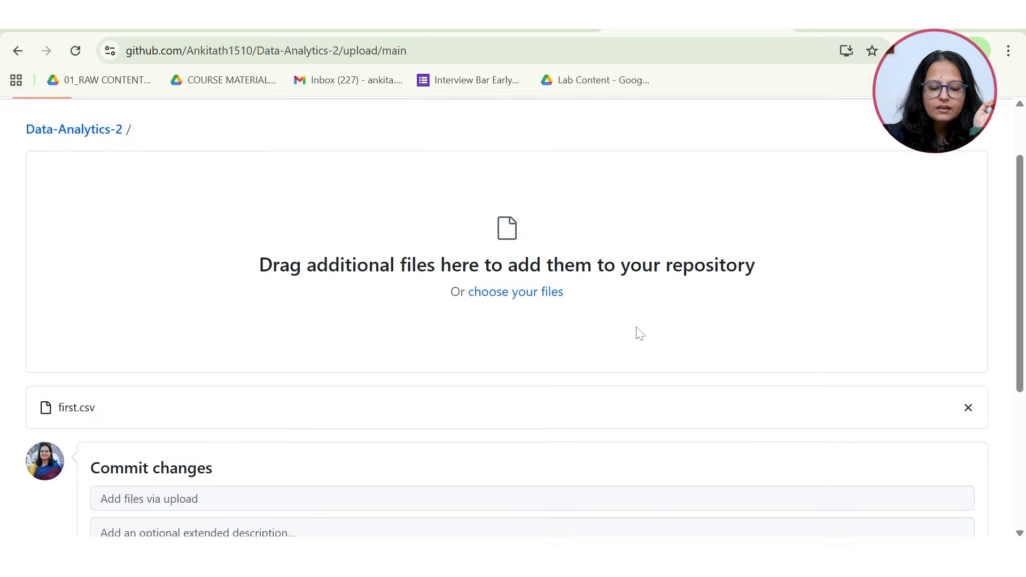
{"action": "scroll", "coordinate": [639, 332], "scroll_direction": "down", "scroll_amount": 2}
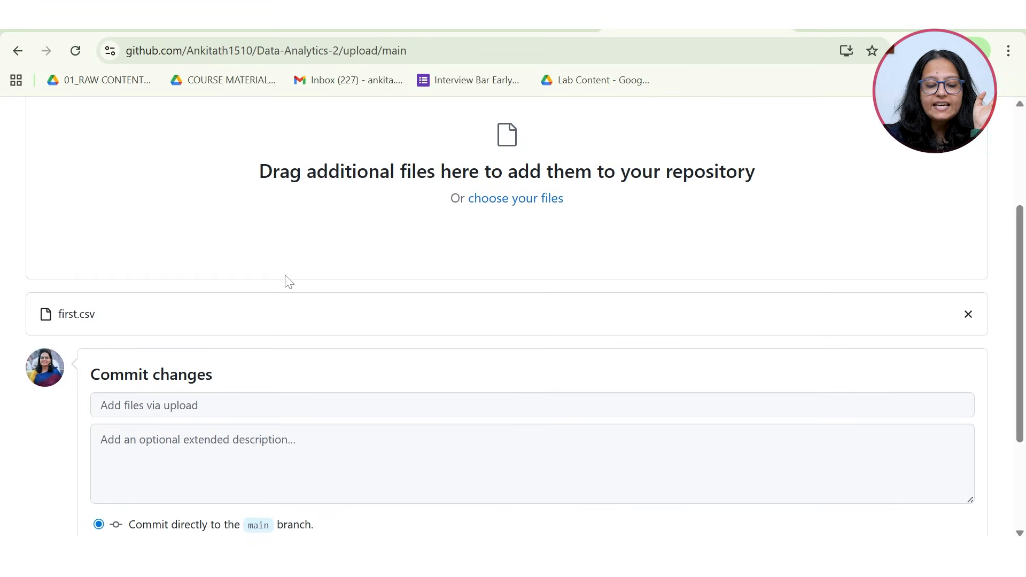
{"action": "scroll", "coordinate": [286, 280], "scroll_direction": "down", "scroll_amount": 1}
{"action": "scroll", "coordinate": [286, 280], "scroll_direction": "down", "scroll_amount": 1}
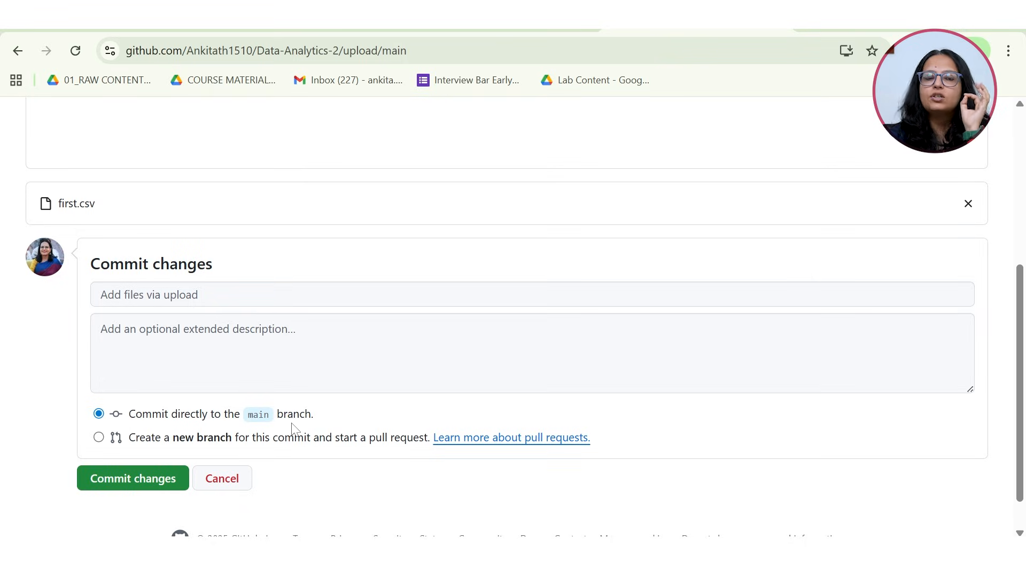
{"action": "left_click", "coordinate": [132, 486]}
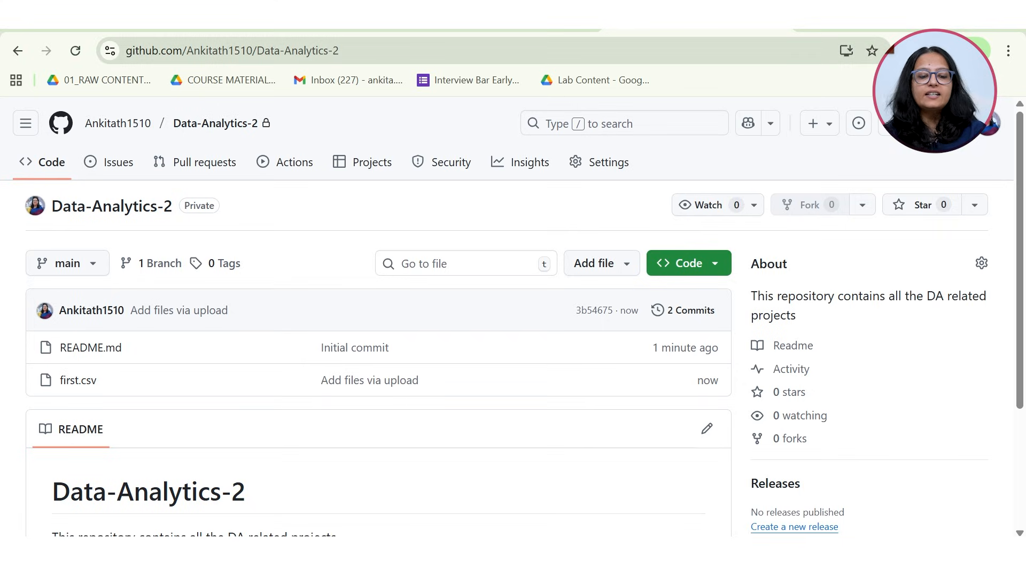
Highlight the repository's web address, and open the account's profile page to highlight its address as well
{"action": "left_click", "coordinate": [256, 52]}
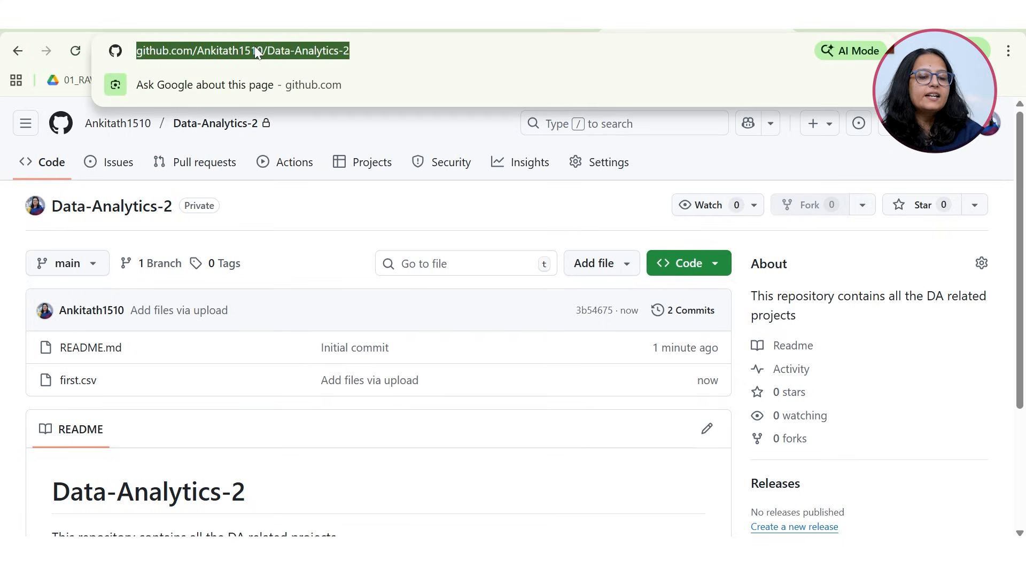
{"action": "left_click", "coordinate": [291, 220]}
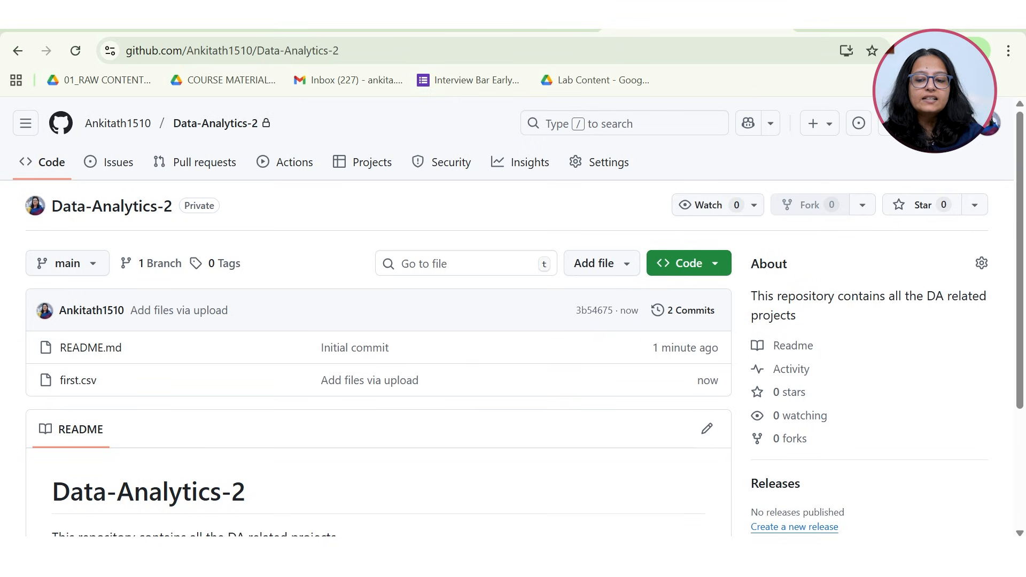
{"action": "left_click", "coordinate": [990, 124]}
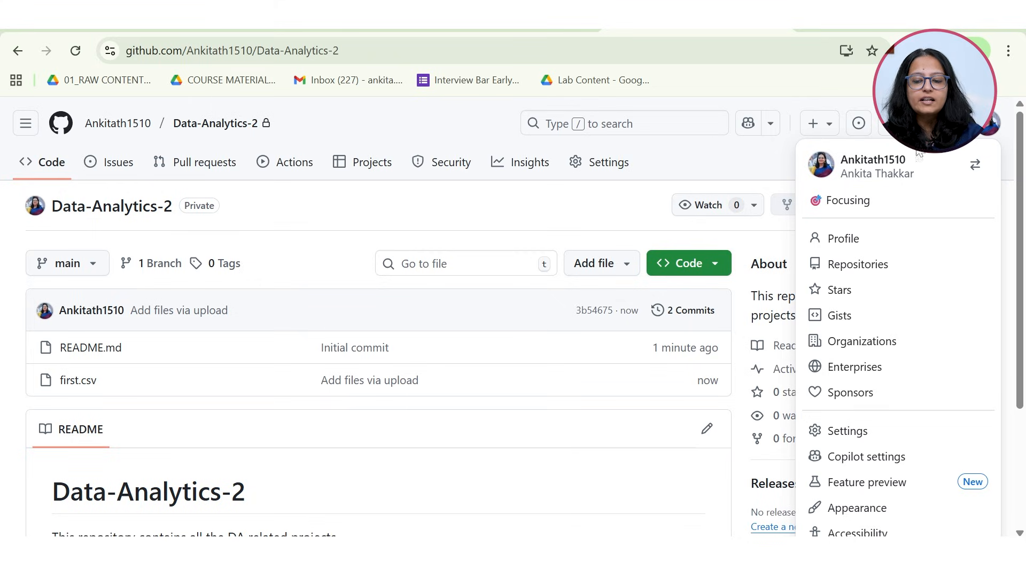
{"action": "left_click", "coordinate": [863, 235]}
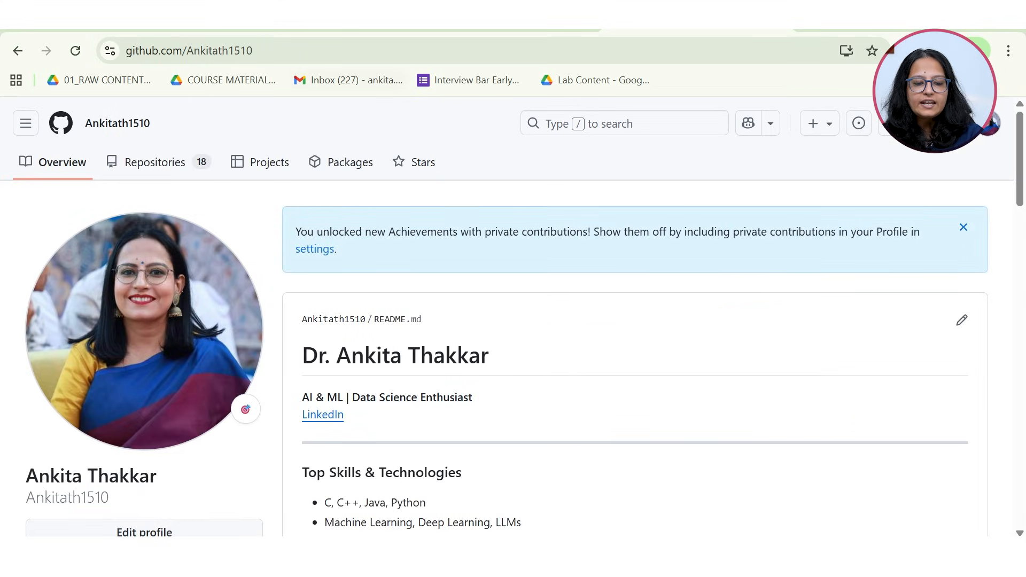
{"action": "left_click", "coordinate": [275, 53]}
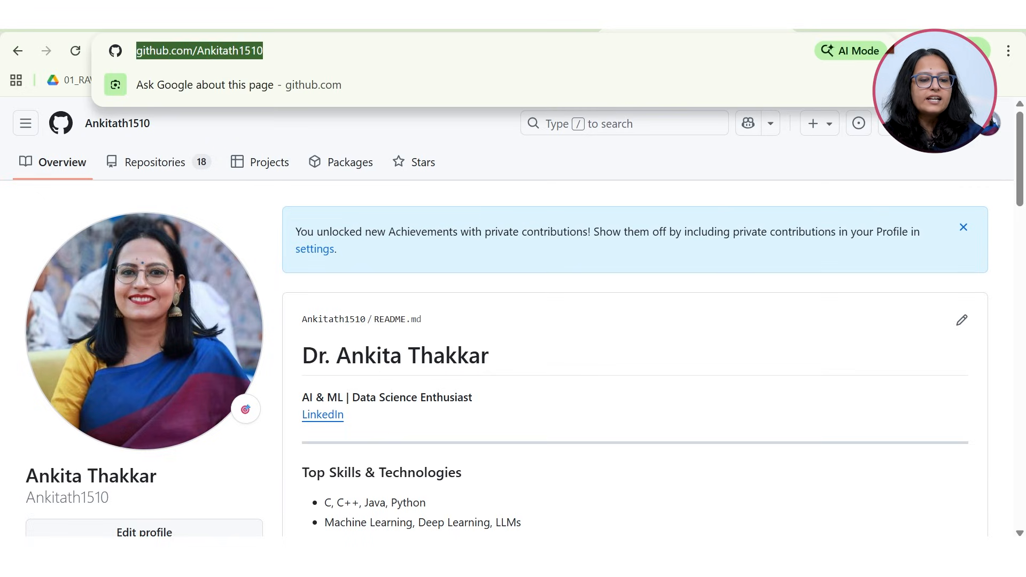
{"action": "left_click", "coordinate": [242, 231]}
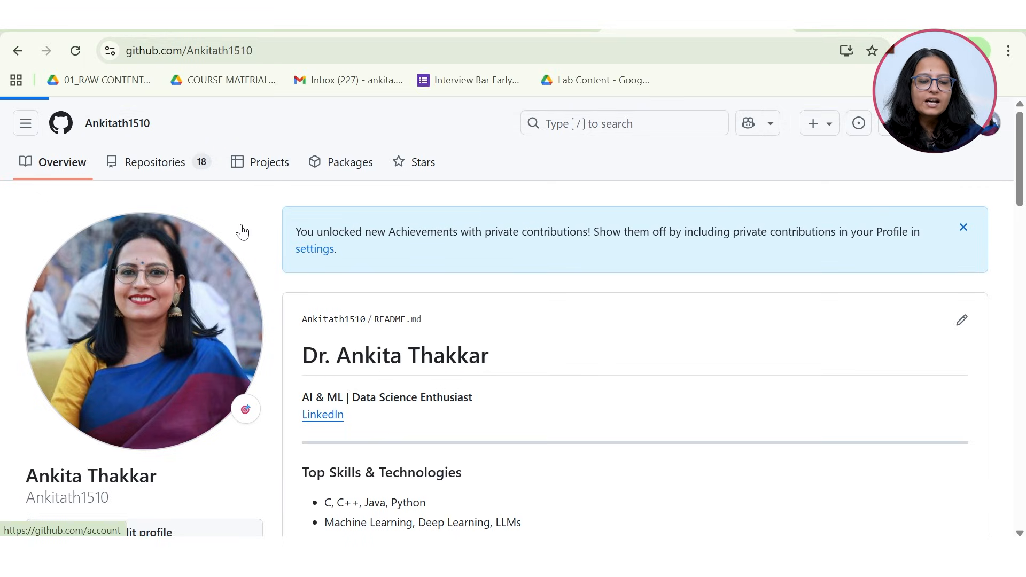
Browse the profile's repository list and open the Building-LLM-From-Scratch repository
{"action": "left_click", "coordinate": [165, 156]}
{"action": "scroll", "coordinate": [476, 317], "scroll_direction": "down", "scroll_amount": 2}
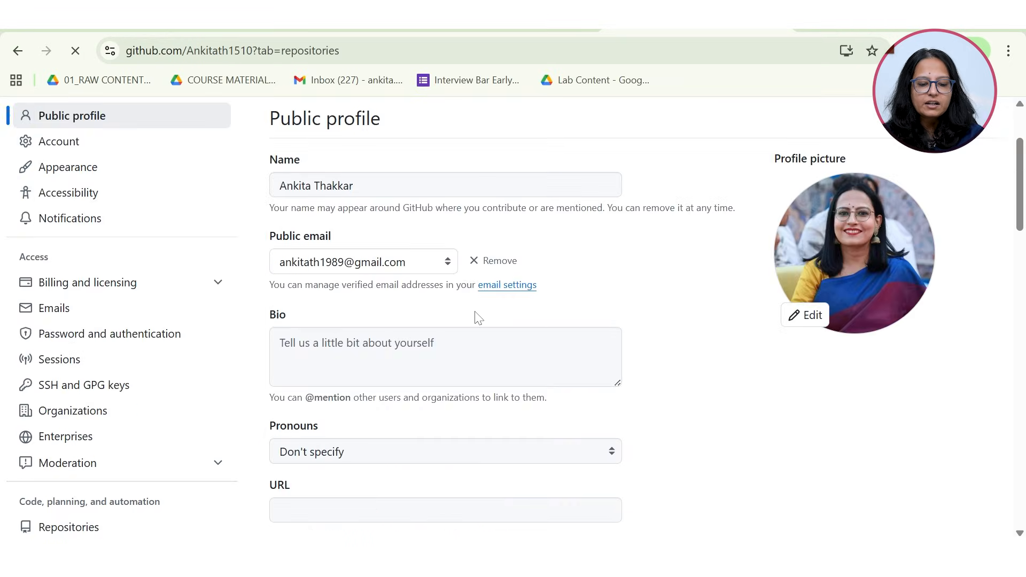
{"action": "scroll", "coordinate": [477, 318], "scroll_direction": "up", "scroll_amount": 1}
{"action": "scroll", "coordinate": [460, 325], "scroll_direction": "down", "scroll_amount": 4}
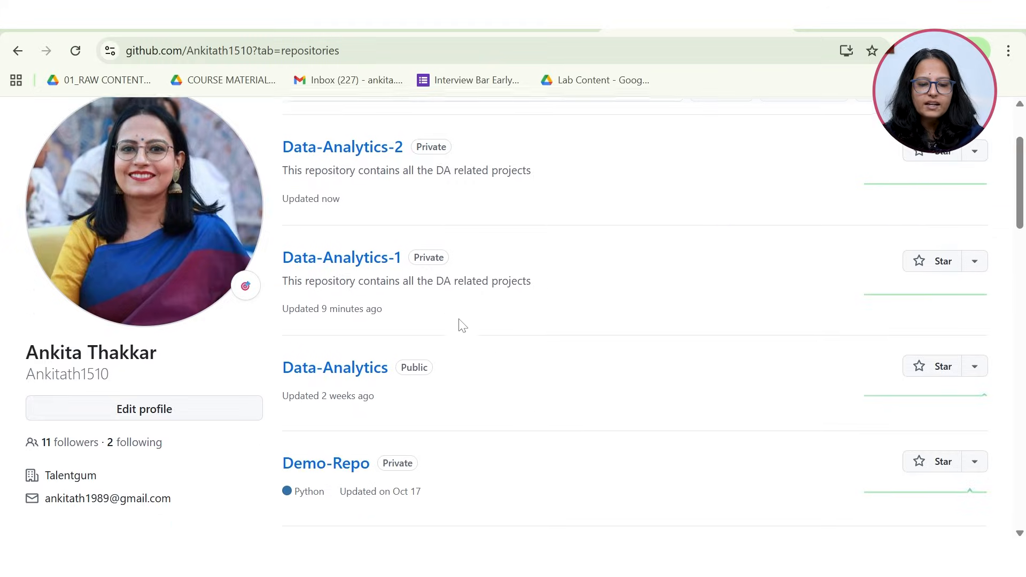
{"action": "scroll", "coordinate": [463, 325], "scroll_direction": "down", "scroll_amount": 5}
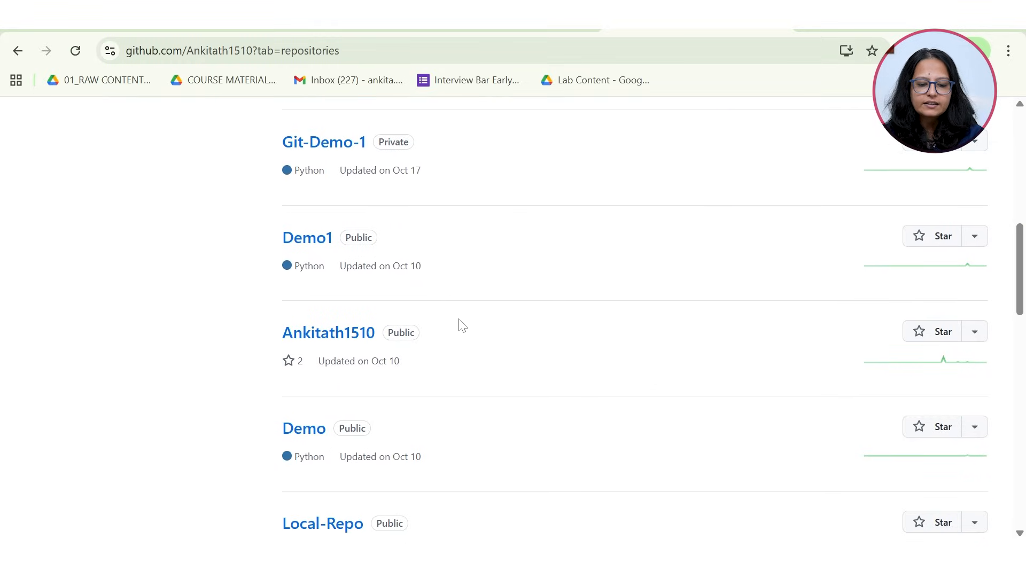
{"action": "scroll", "coordinate": [374, 353], "scroll_direction": "down", "scroll_amount": 3}
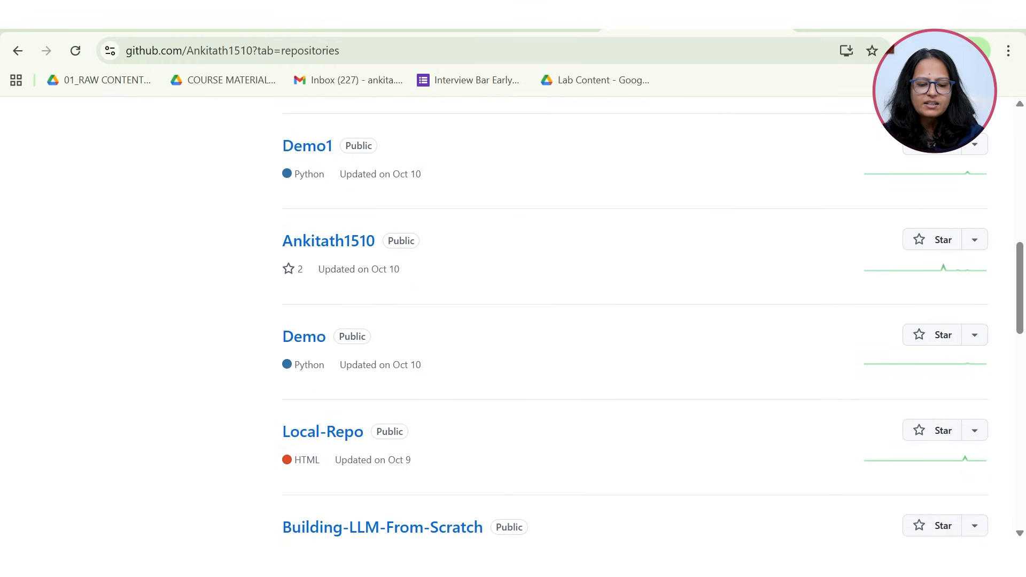
{"action": "left_click", "coordinate": [403, 431]}
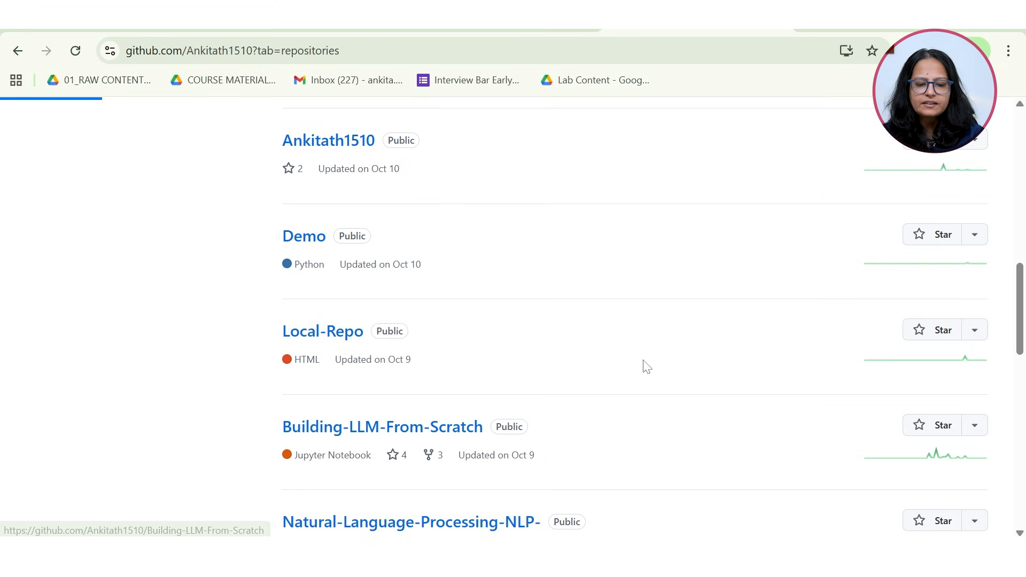
Look through the notebook files and README of the Building-LLM-From-Scratch repository
{"action": "scroll", "coordinate": [647, 367], "scroll_direction": "down", "scroll_amount": 8}
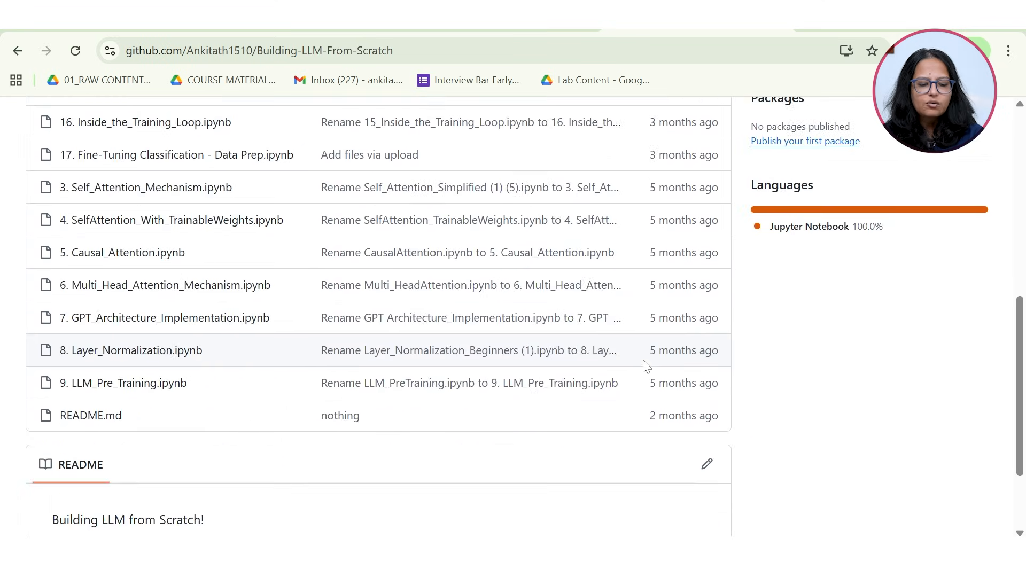
{"action": "scroll", "coordinate": [646, 367], "scroll_direction": "down", "scroll_amount": 2}
{"action": "scroll", "coordinate": [646, 366], "scroll_direction": "up", "scroll_amount": 7}
{"action": "scroll", "coordinate": [645, 367], "scroll_direction": "down", "scroll_amount": 5}
{"action": "scroll", "coordinate": [646, 367], "scroll_direction": "up", "scroll_amount": 10}
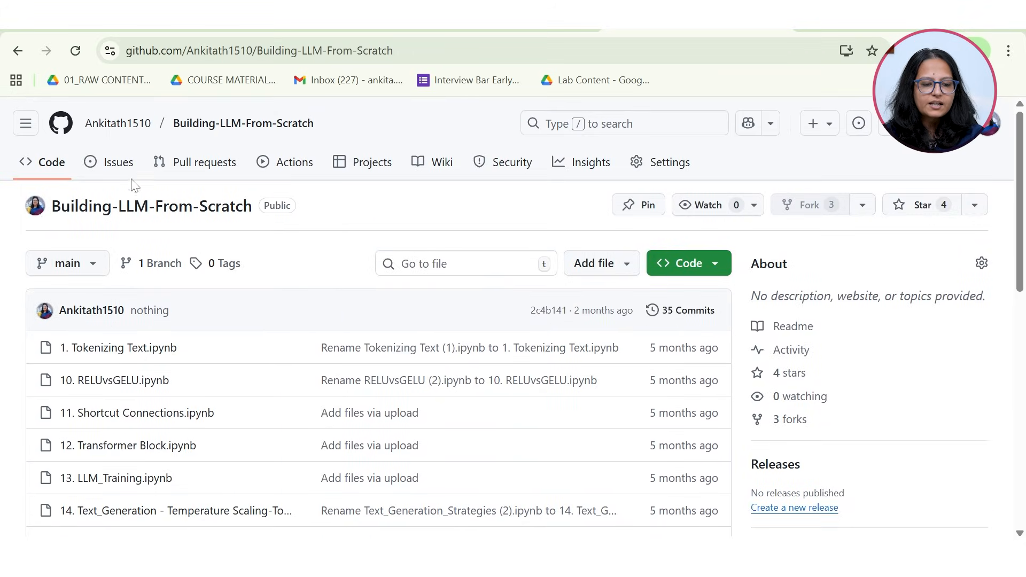
Return to the account's profile, browse its repository list and open the EDA-Projects repository
{"action": "left_click", "coordinate": [137, 125]}
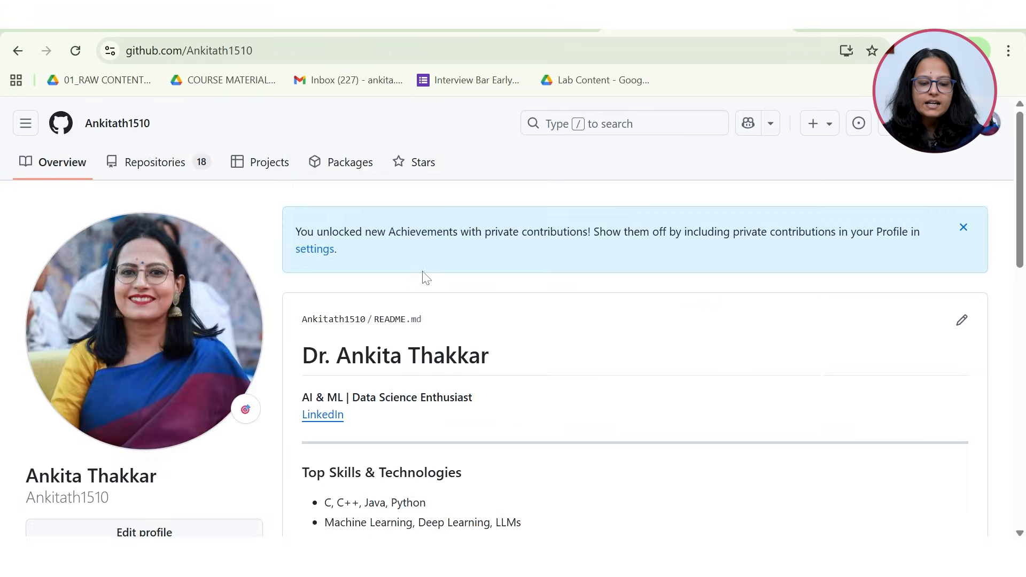
{"action": "scroll", "coordinate": [511, 325], "scroll_direction": "down", "scroll_amount": 3}
{"action": "scroll", "coordinate": [513, 326], "scroll_direction": "up", "scroll_amount": 2}
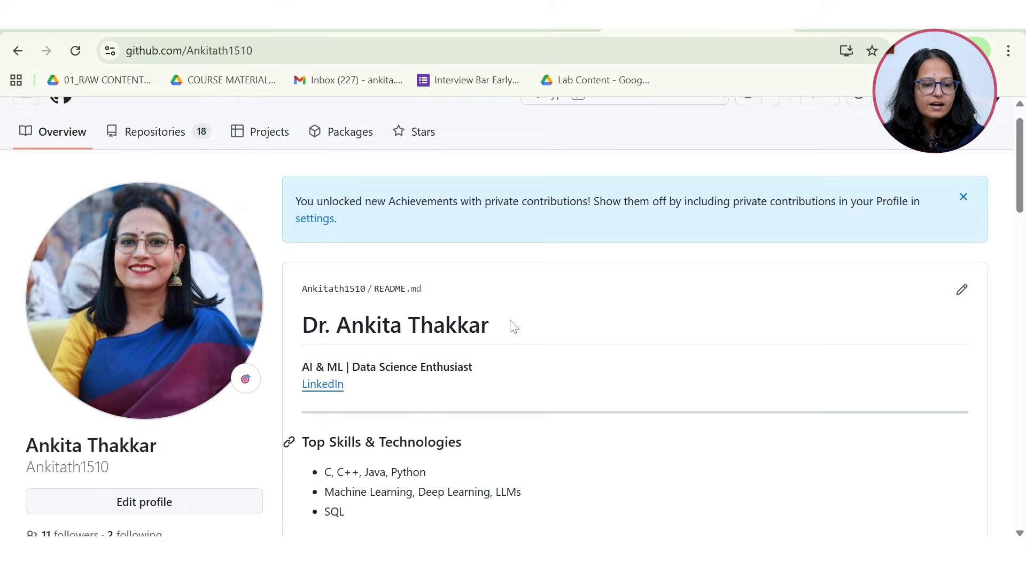
{"action": "left_click", "coordinate": [159, 142]}
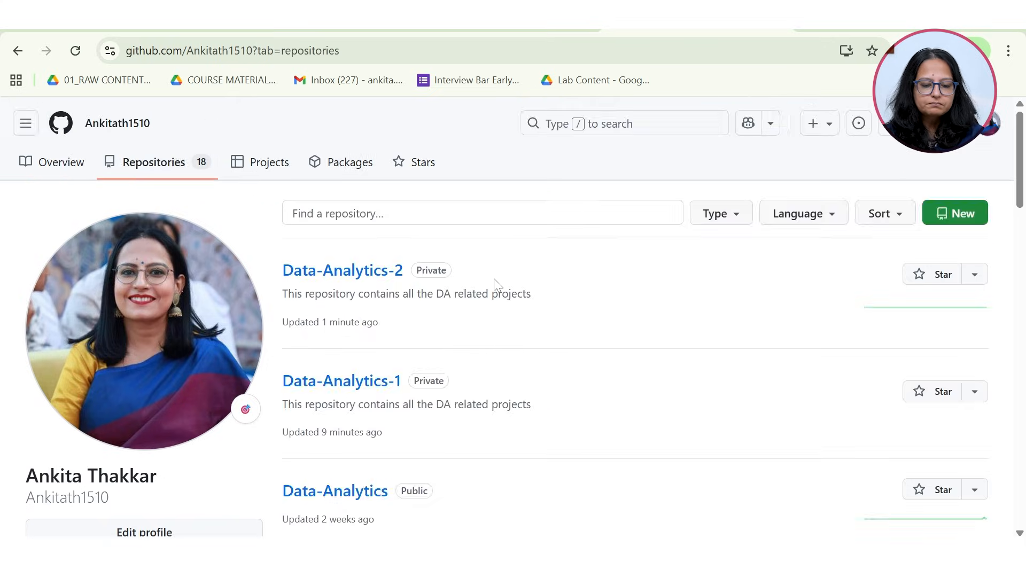
{"action": "scroll", "coordinate": [497, 286], "scroll_direction": "down", "scroll_amount": 10}
{"action": "scroll", "coordinate": [497, 285], "scroll_direction": "down", "scroll_amount": 10}
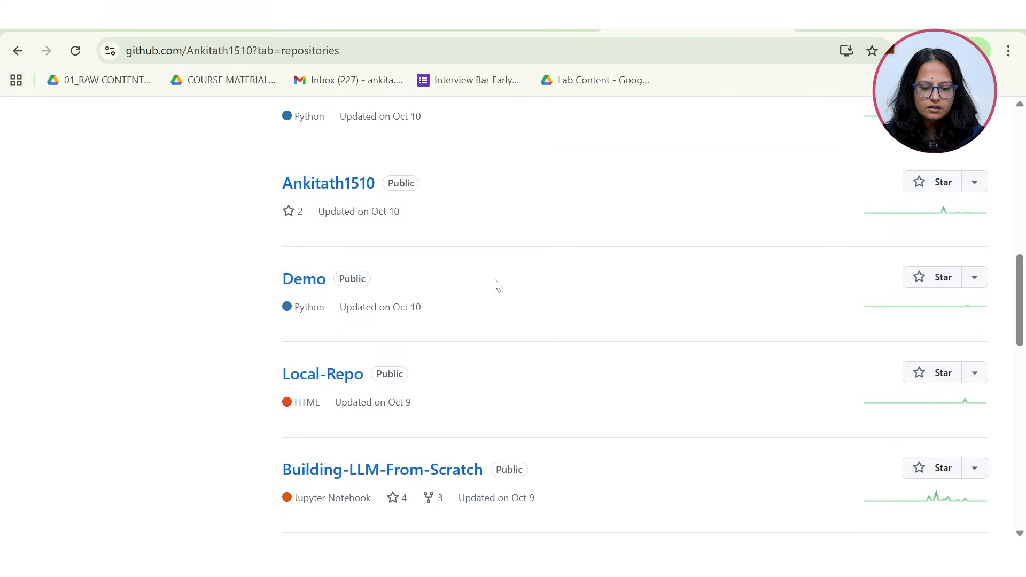
{"action": "scroll", "coordinate": [497, 286], "scroll_direction": "down", "scroll_amount": 3}
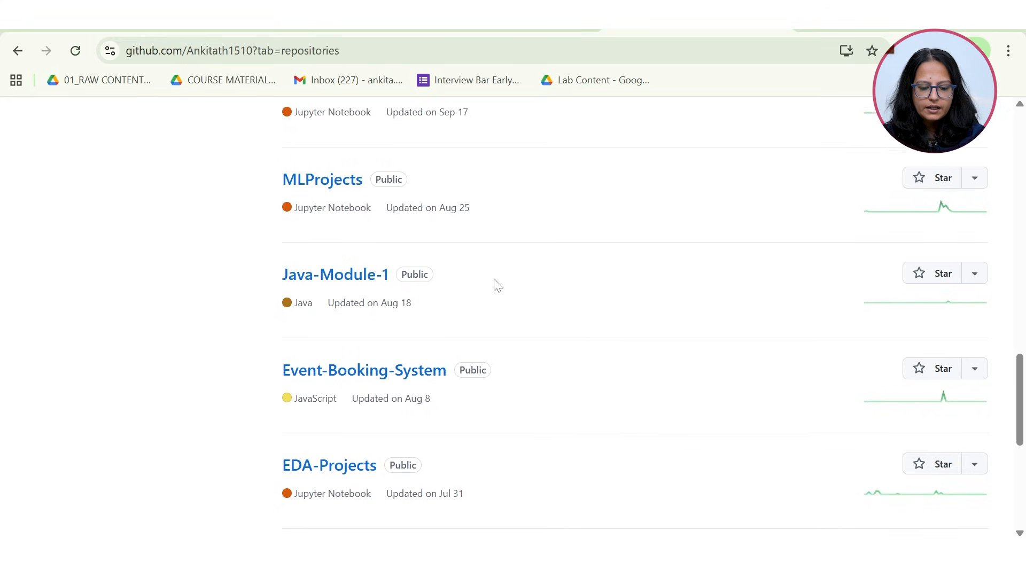
{"action": "left_click", "coordinate": [367, 393]}
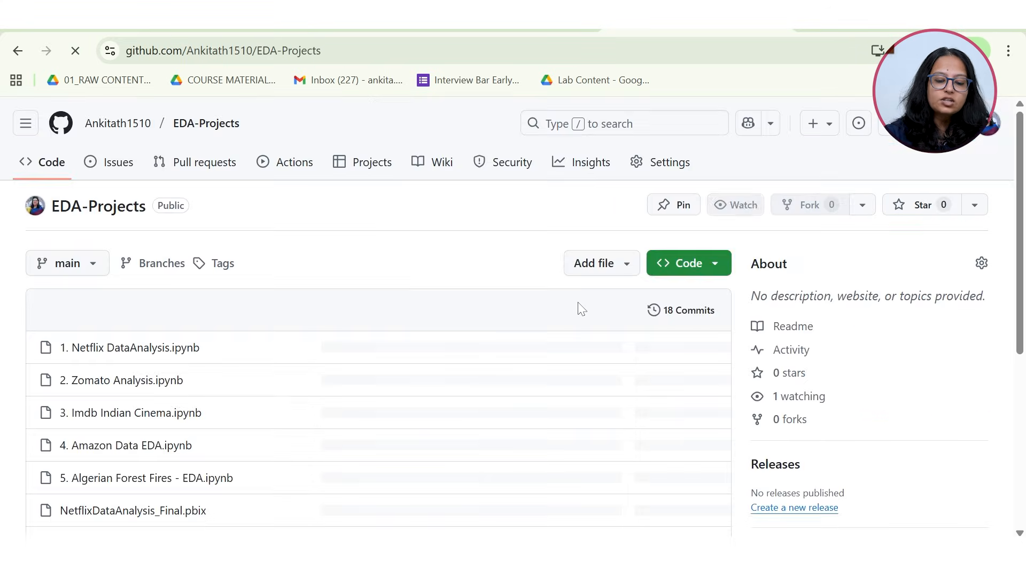
Examine the EDA-Projects file list and the Netflix and Zomato analysis charts in its README
{"action": "scroll", "coordinate": [281, 323], "scroll_direction": "down", "scroll_amount": 1}
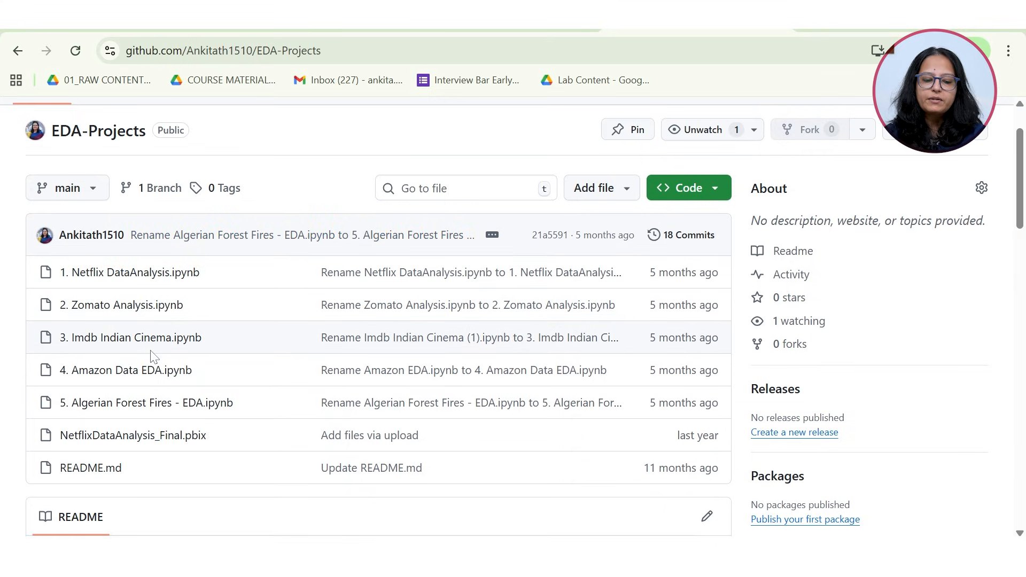
{"action": "scroll", "coordinate": [256, 373], "scroll_direction": "down", "scroll_amount": 2}
{"action": "scroll", "coordinate": [256, 374], "scroll_direction": "down", "scroll_amount": 2}
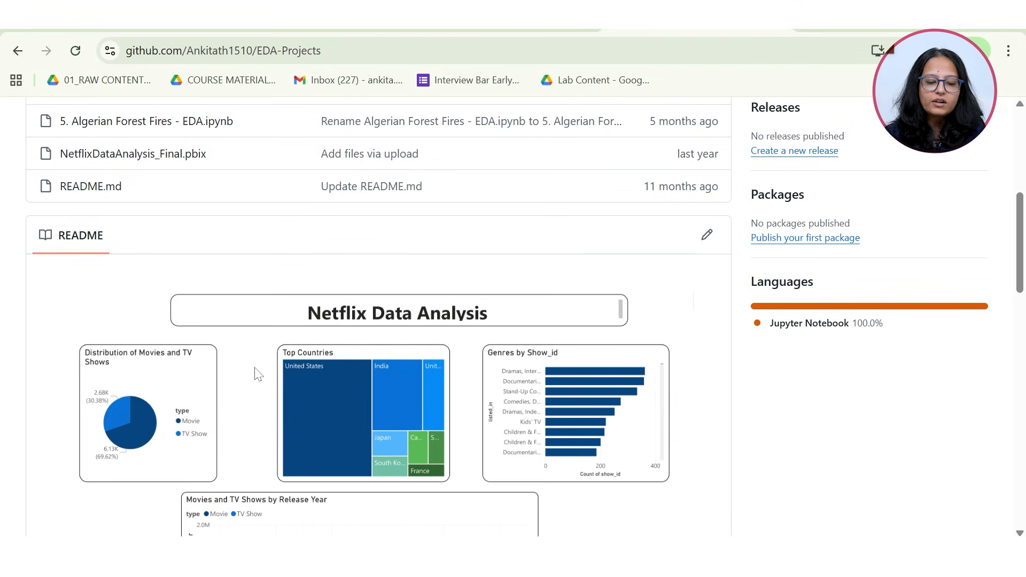
{"action": "scroll", "coordinate": [419, 415], "scroll_direction": "down", "scroll_amount": 1}
{"action": "scroll", "coordinate": [419, 415], "scroll_direction": "down", "scroll_amount": 5}
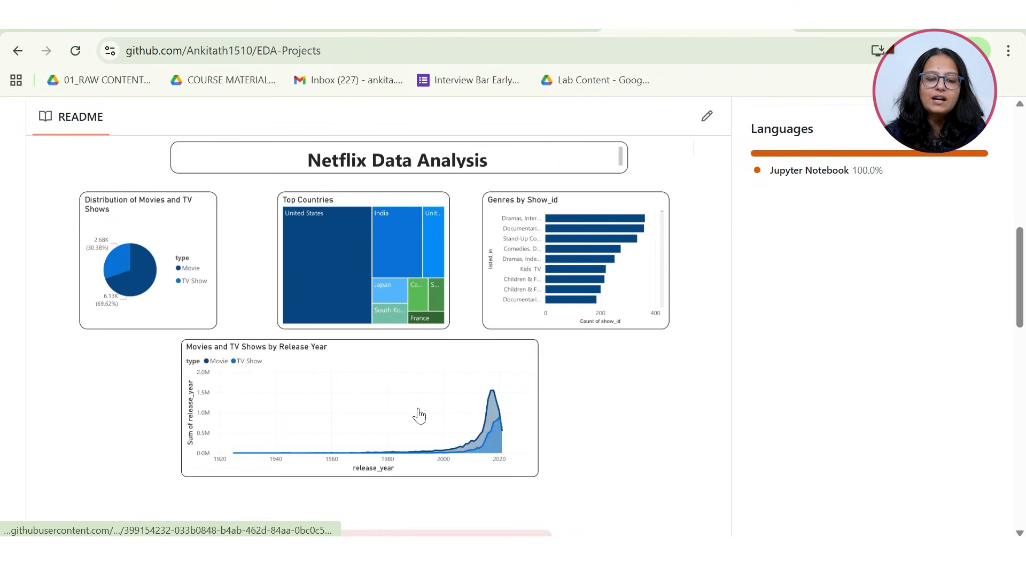
{"action": "scroll", "coordinate": [419, 416], "scroll_direction": "down", "scroll_amount": 10}
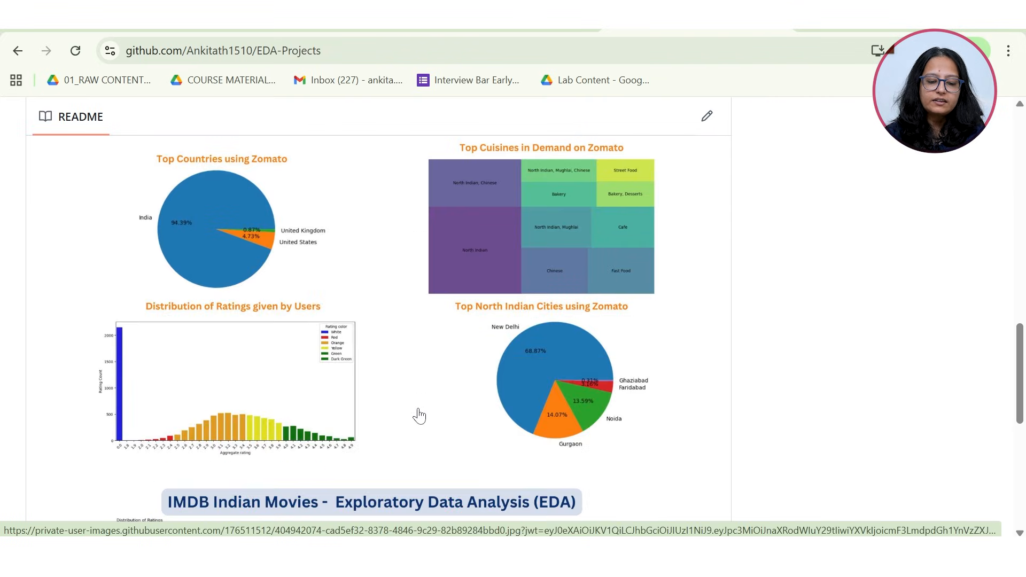
{"action": "scroll", "coordinate": [419, 415], "scroll_direction": "up", "scroll_amount": 12}
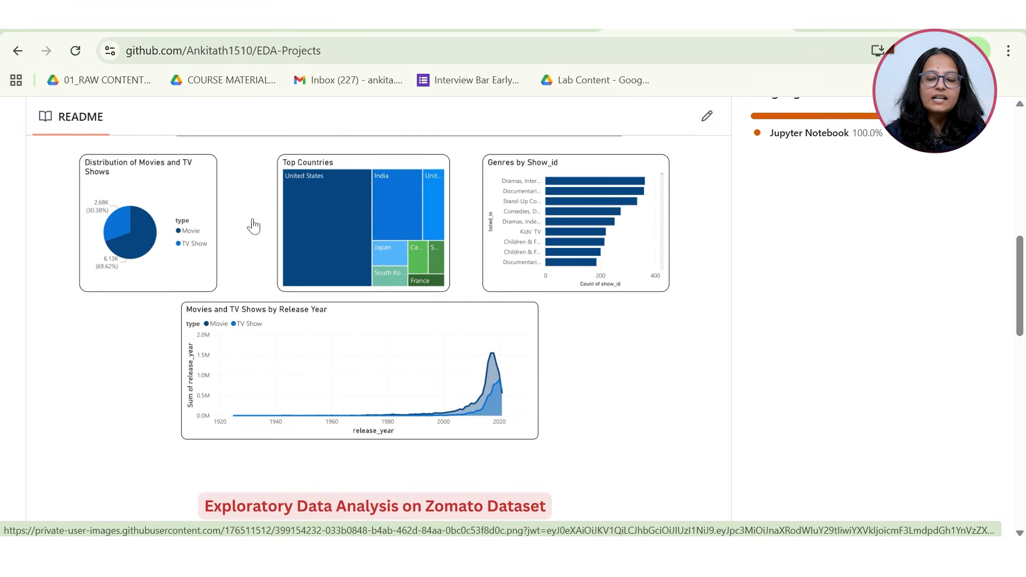
{"action": "scroll", "coordinate": [485, 265], "scroll_direction": "up", "scroll_amount": 5}
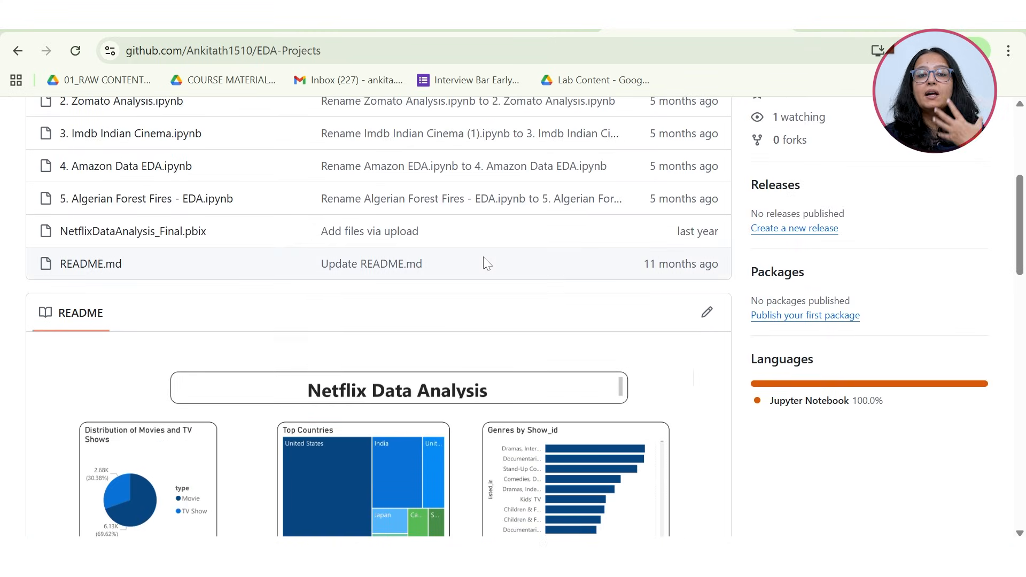
{"action": "scroll", "coordinate": [316, 206], "scroll_direction": "up", "scroll_amount": 3}
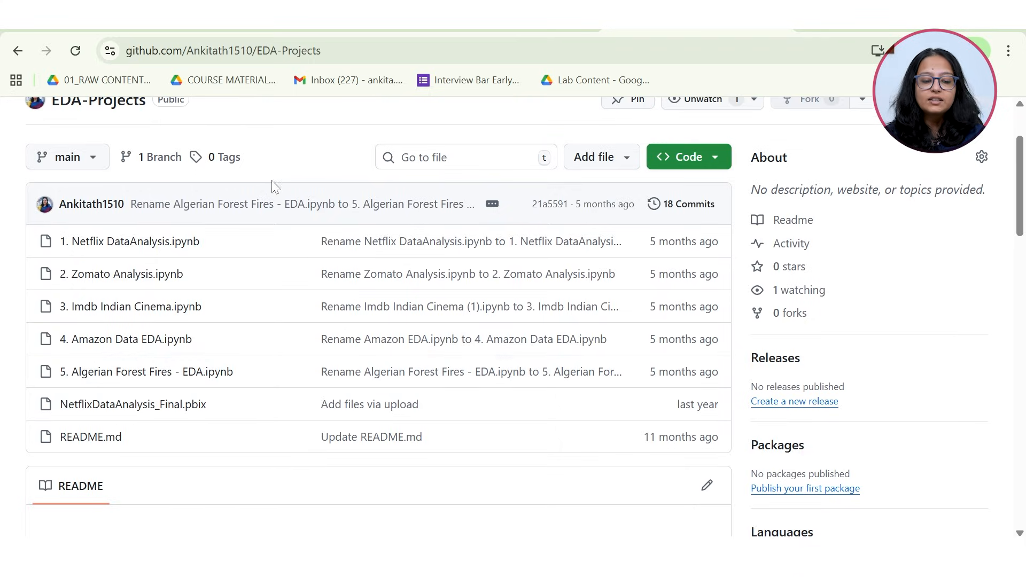
Open the EDA-Projects README.md for editing to view its image links, and cancel without changing it
{"action": "scroll", "coordinate": [411, 291], "scroll_direction": "down", "scroll_amount": 4}
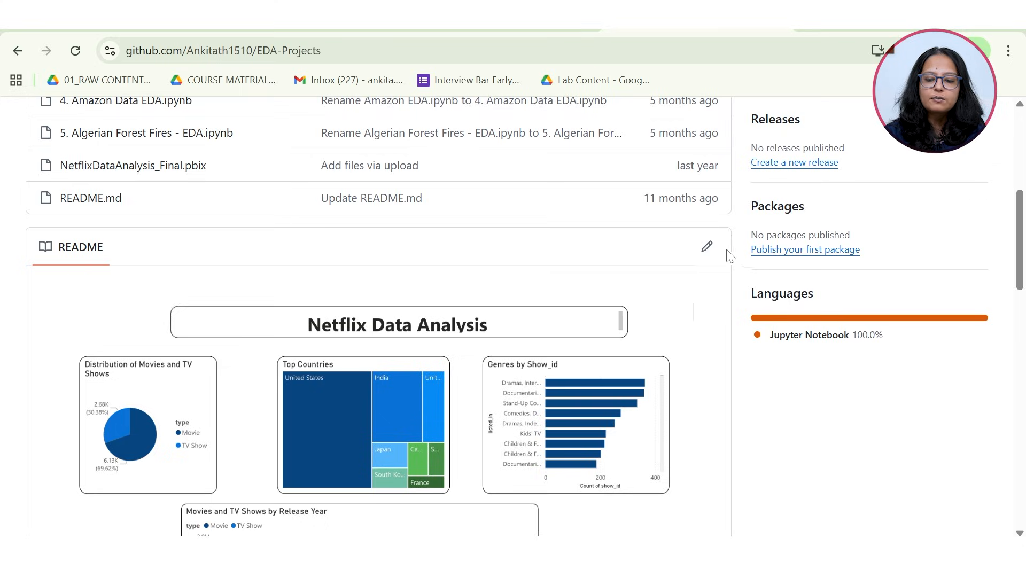
{"action": "left_click", "coordinate": [708, 248]}
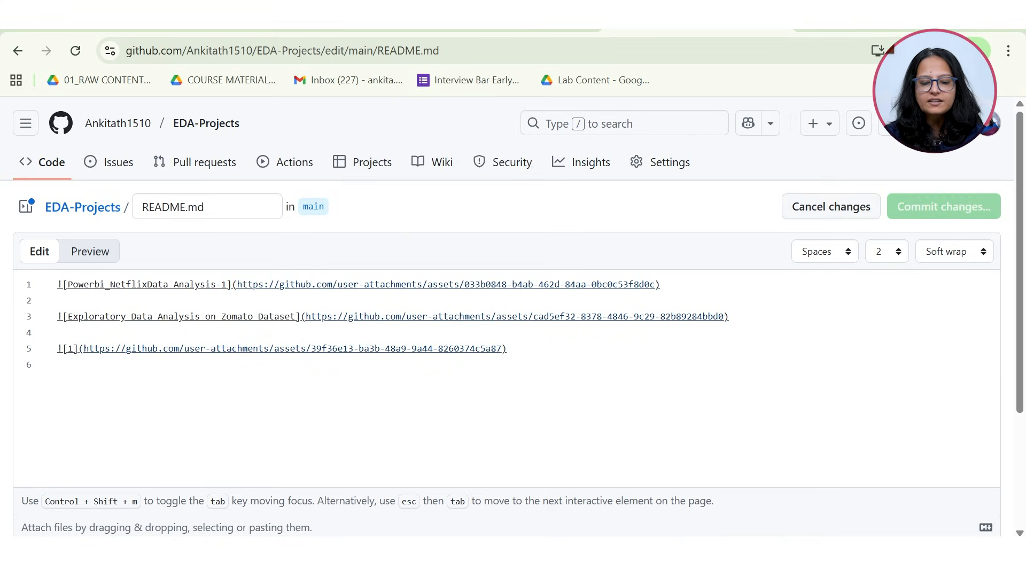
{"action": "left_click", "coordinate": [824, 211]}
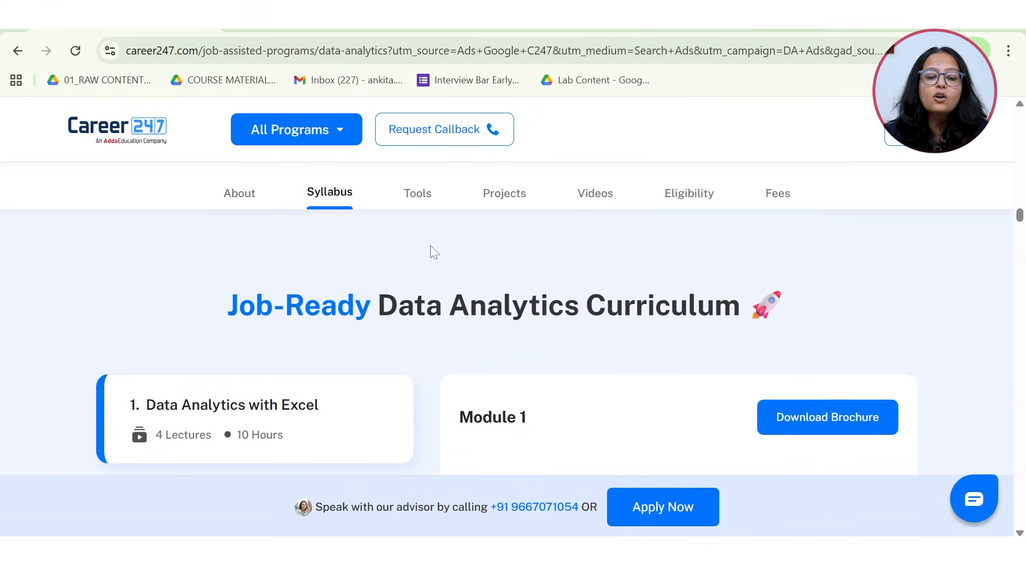
Look over the curriculum and Course Highlights sections of the Career247 data analytics program page
{"action": "scroll", "coordinate": [462, 282], "scroll_direction": "down", "scroll_amount": 4}
{"action": "scroll", "coordinate": [464, 285], "scroll_direction": "up", "scroll_amount": 8}
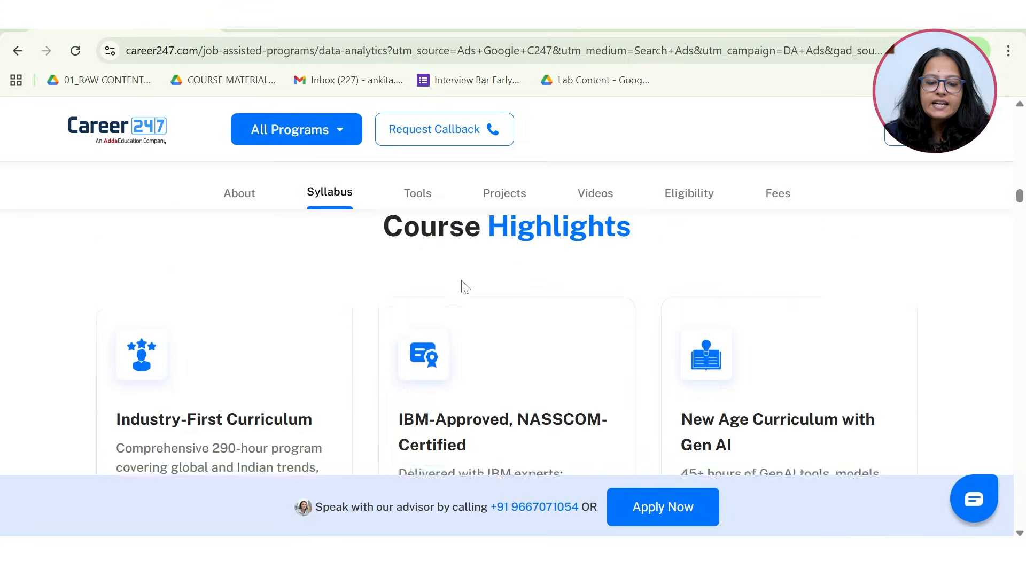
{"action": "scroll", "coordinate": [464, 287], "scroll_direction": "up", "scroll_amount": 1}
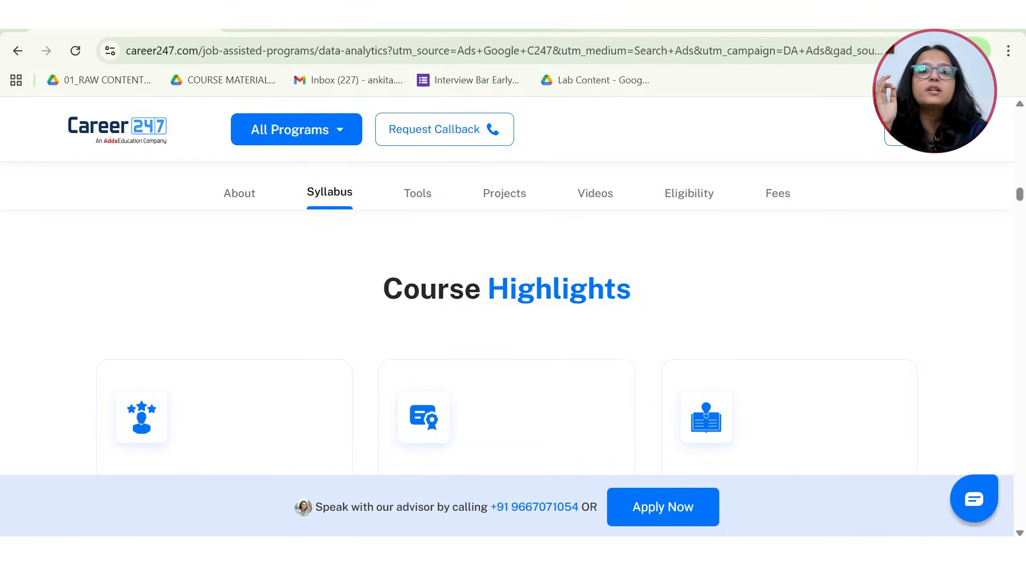